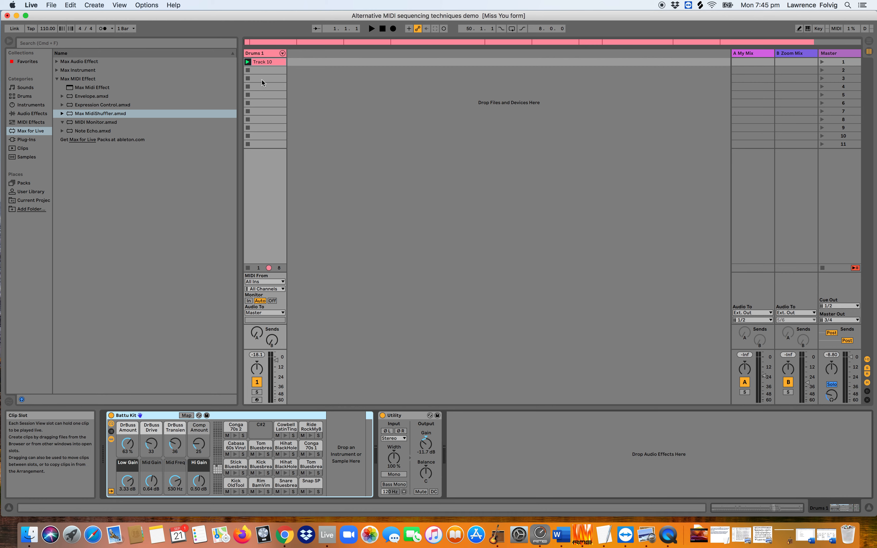
Step: Show the notes of the Track 10 clip around its loop at bars 51 to 53 and play scene 1 briefly
{"action": "left_click", "coordinate": [750, 507]}
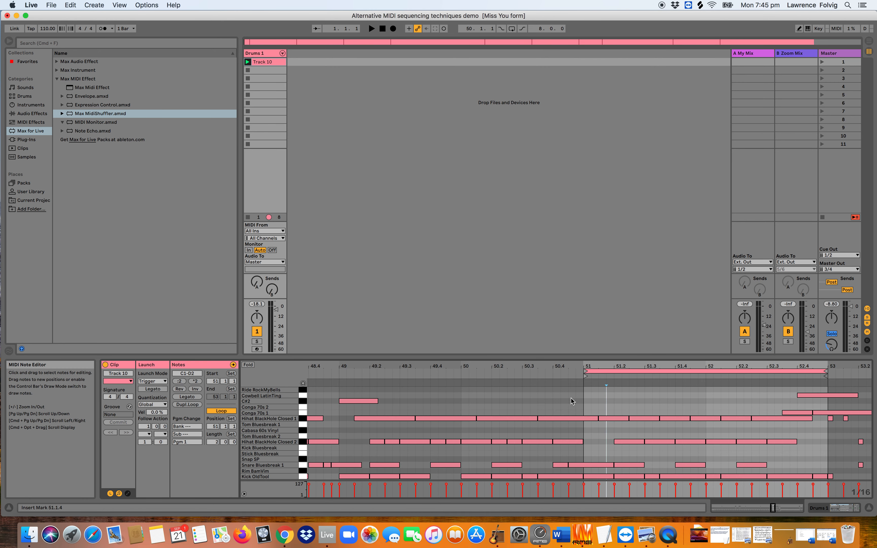
{"action": "left_click_drag", "start_coordinate": [494, 368], "coordinate": [154, 370]}
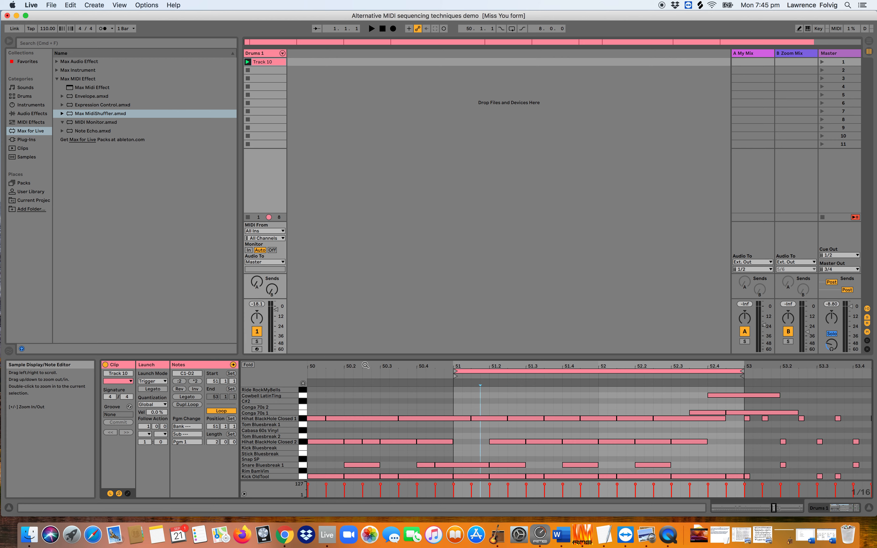
{"action": "left_click", "coordinate": [823, 61]}
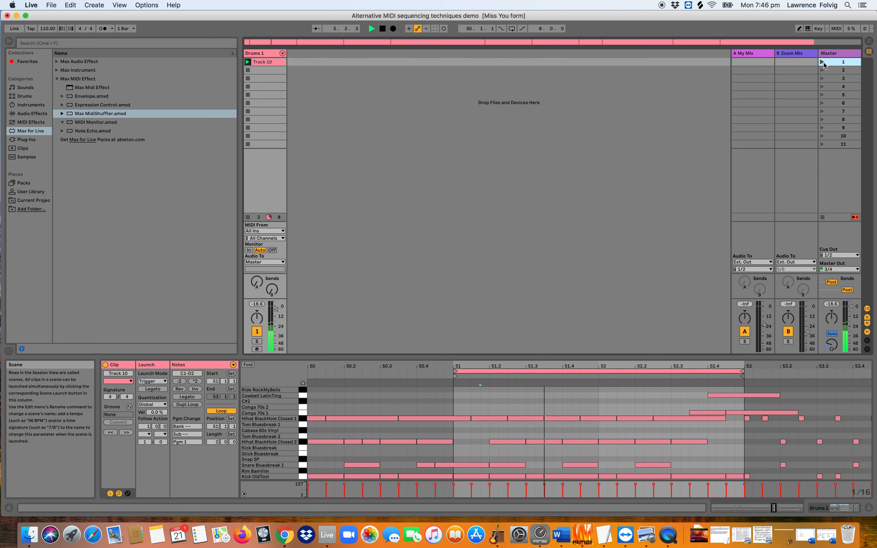
{"action": "key", "text": "space"}
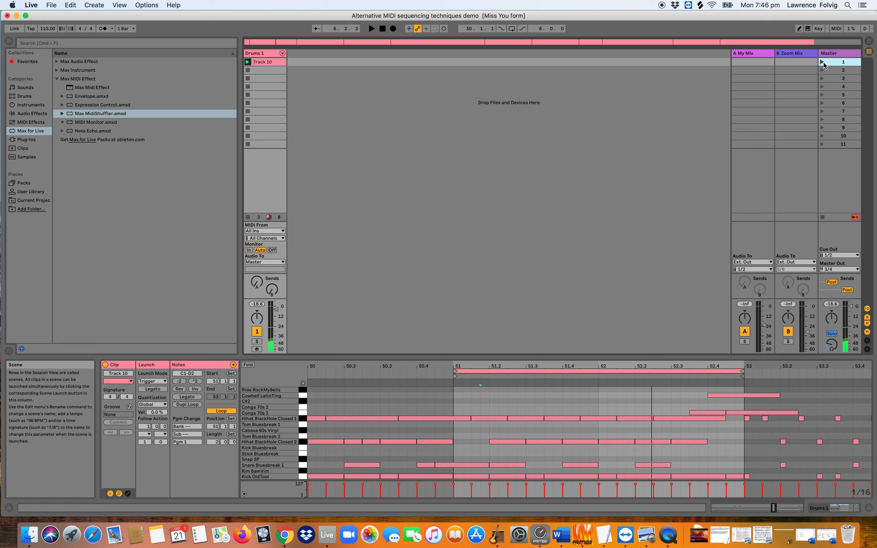
Step: Add the Max MidiShuffler device from the Max for Live MIDI effects to the Drums 1 track
{"action": "left_click", "coordinate": [258, 52]}
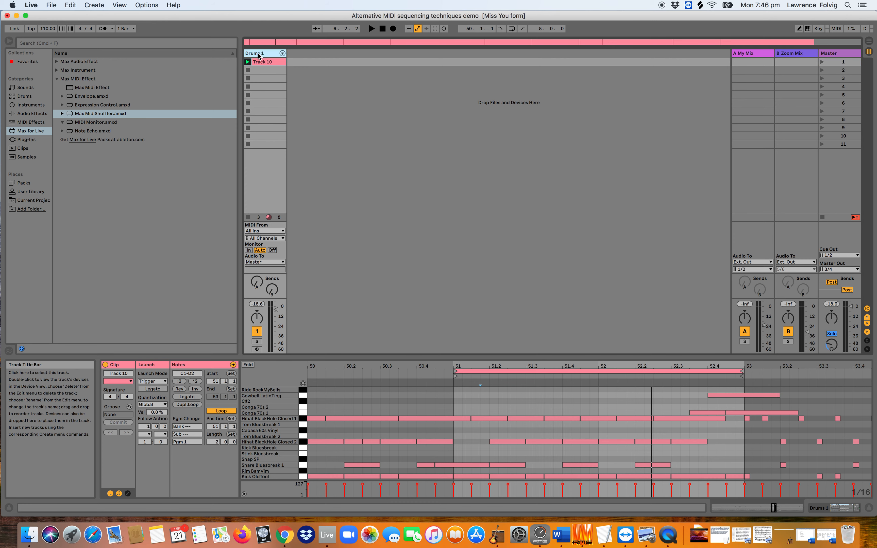
{"action": "left_click", "coordinate": [57, 79]}
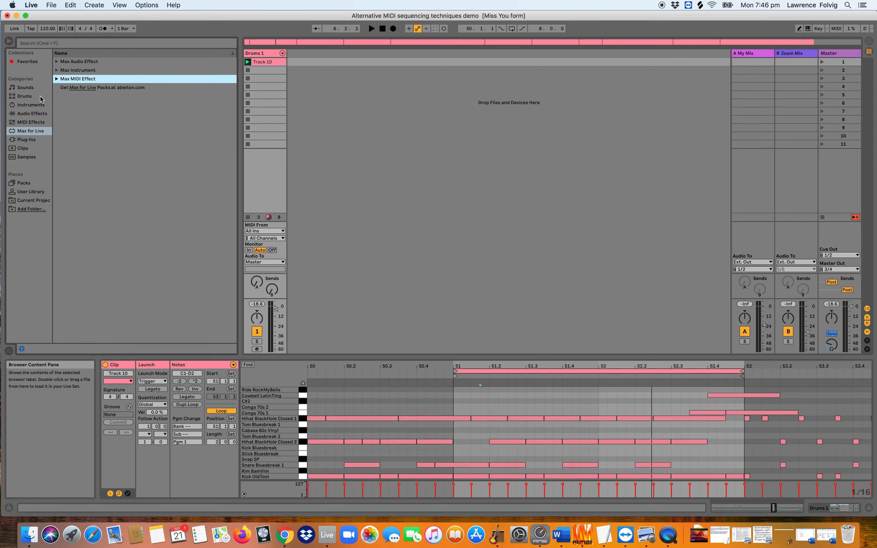
{"action": "left_click", "coordinate": [22, 114]}
{"action": "left_click", "coordinate": [23, 122]}
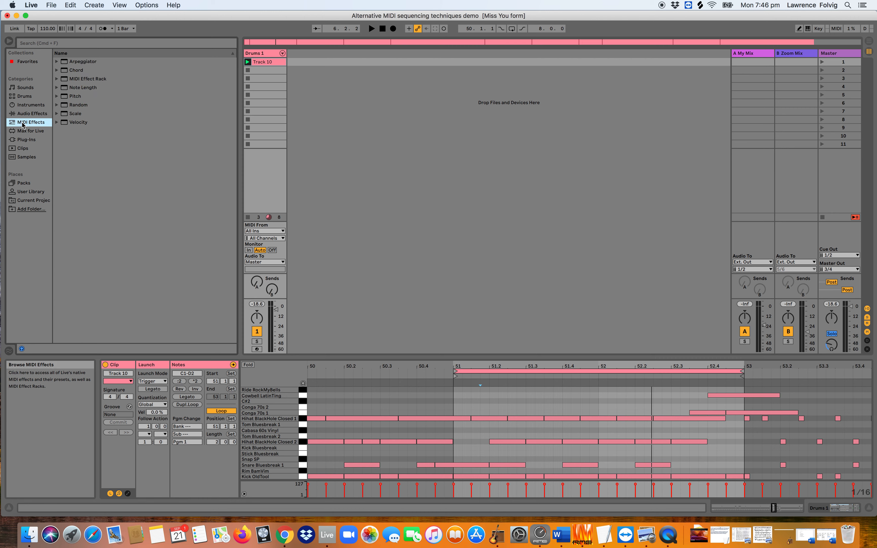
{"action": "left_click", "coordinate": [25, 131]}
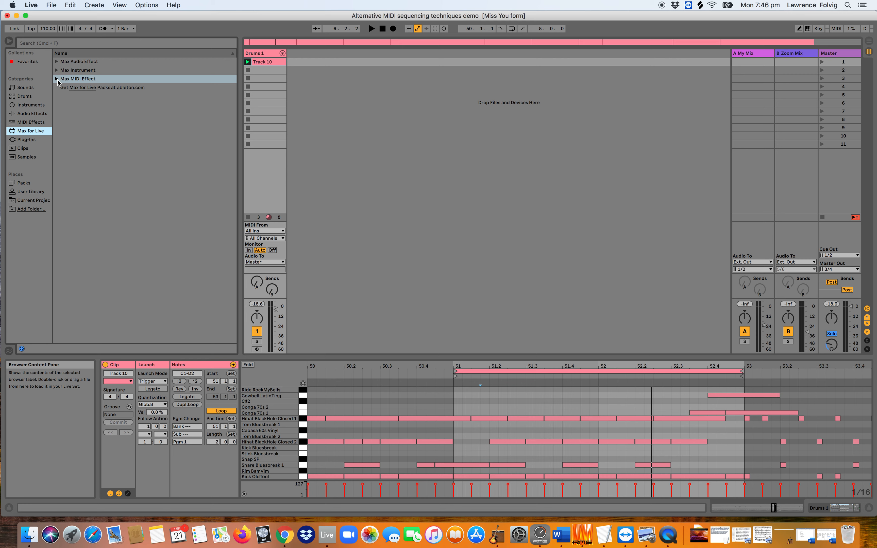
{"action": "left_click", "coordinate": [63, 63]}
{"action": "left_click", "coordinate": [70, 70]}
{"action": "left_click", "coordinate": [70, 79]}
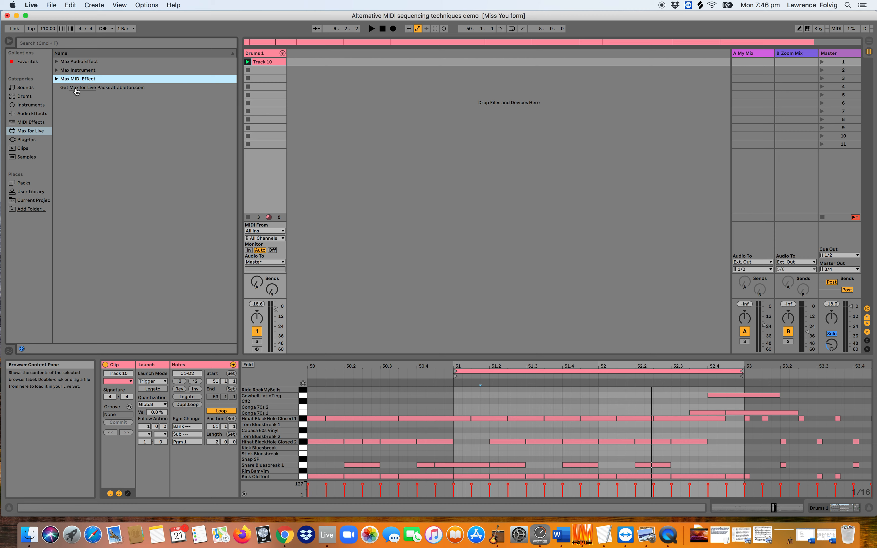
{"action": "left_click", "coordinate": [57, 79]}
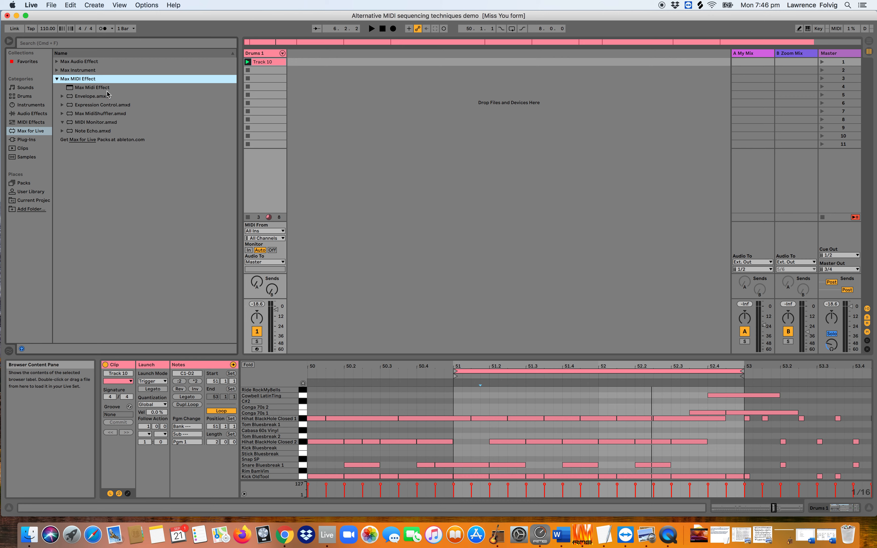
{"action": "left_click", "coordinate": [86, 114]}
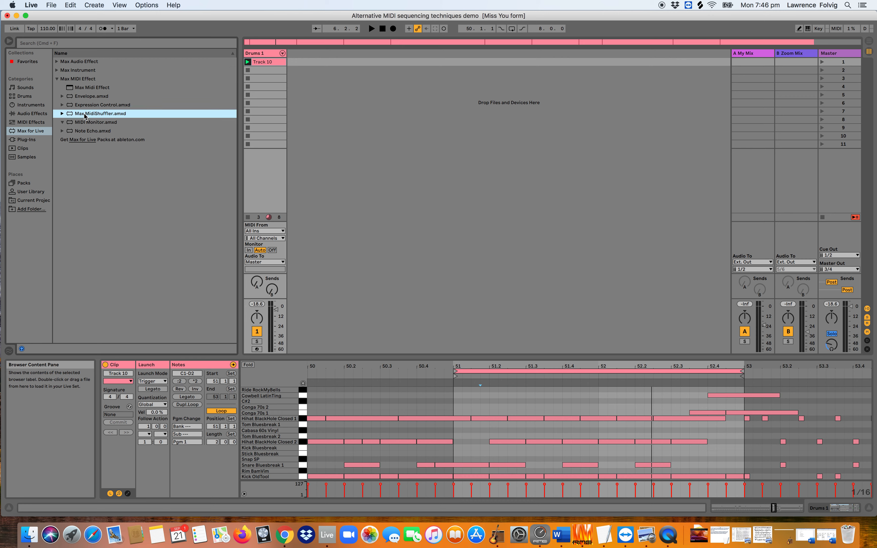
{"action": "double_click", "coordinate": [85, 114]}
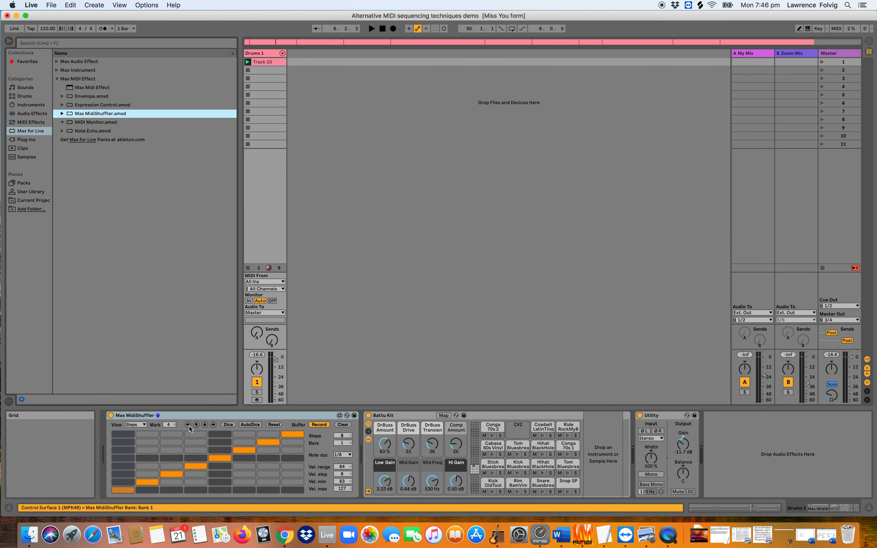
Step: Play scene 1 through the Max MidiShuffler with its default step pattern and stop playback
{"action": "left_click", "coordinate": [197, 416]}
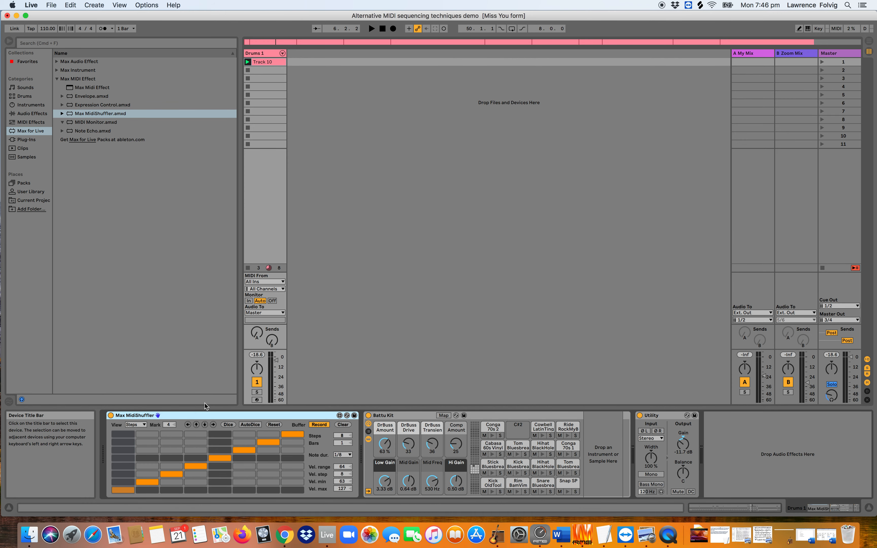
{"action": "left_click", "coordinate": [823, 62]}
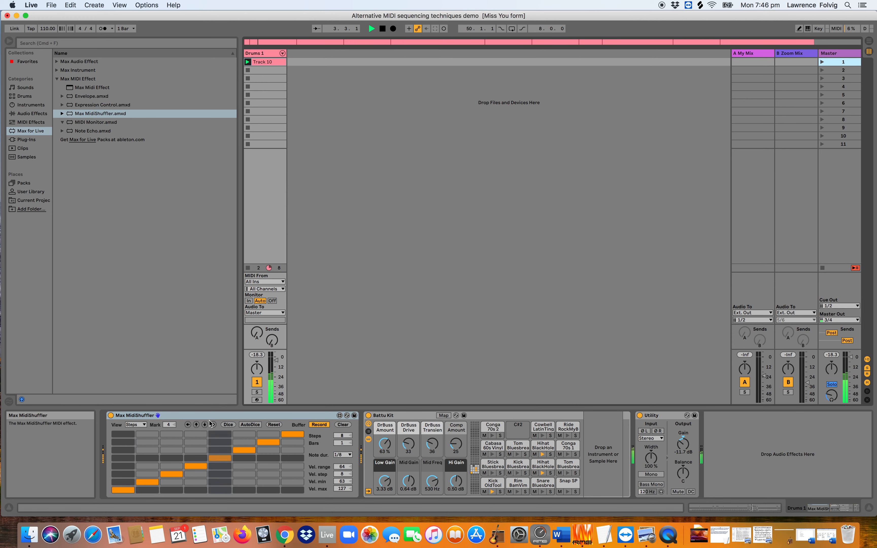
{"action": "key", "text": "space"}
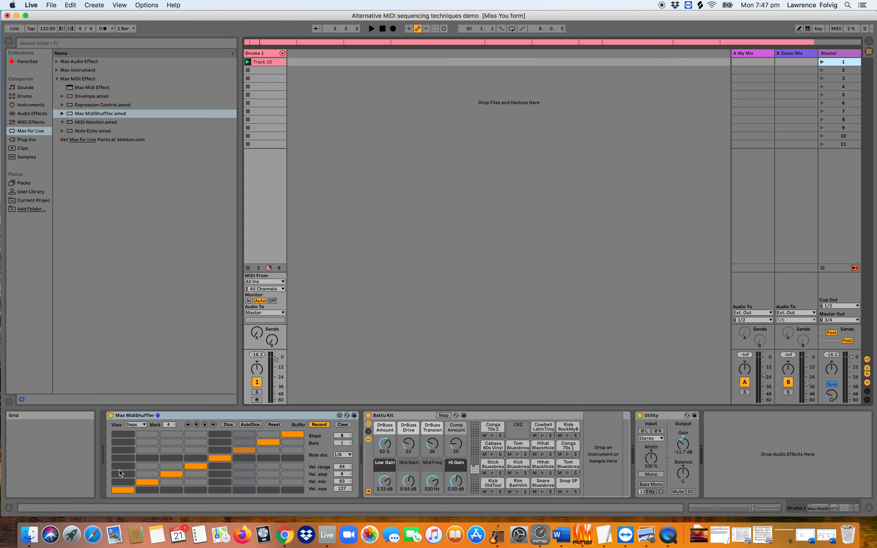
Step: Randomize the Max MidiShuffler's step pattern repeatedly with Dice, and reset it to the default diagonal
{"action": "left_click", "coordinate": [228, 425]}
{"action": "left_click", "coordinate": [228, 425]}
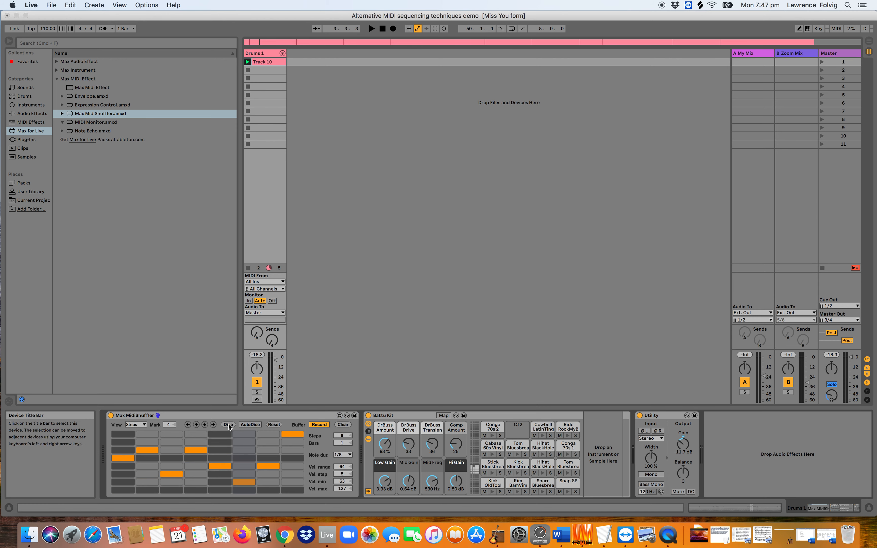
{"action": "left_click", "coordinate": [229, 425]}
{"action": "left_click", "coordinate": [229, 425]}
{"action": "left_click", "coordinate": [229, 425]}
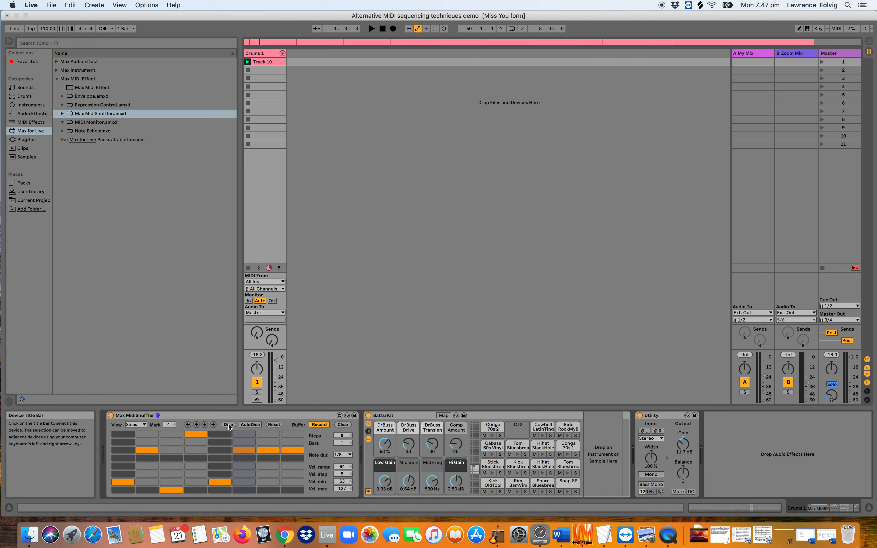
{"action": "left_click", "coordinate": [228, 425]}
{"action": "left_click", "coordinate": [229, 425]}
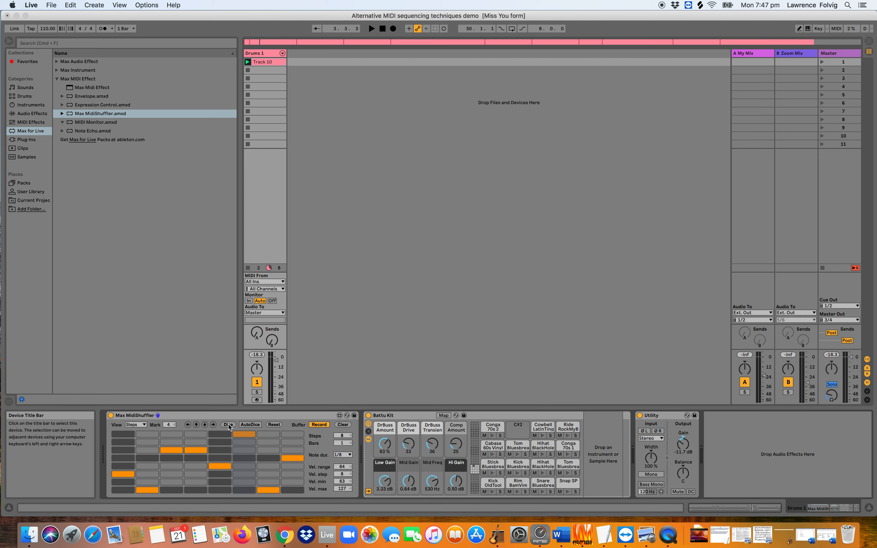
{"action": "left_click", "coordinate": [228, 425]}
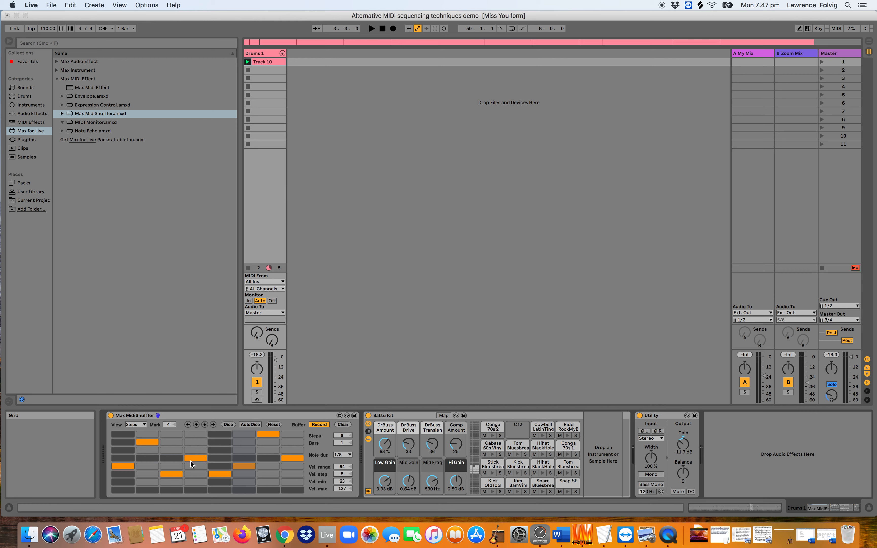
{"action": "left_click", "coordinate": [279, 425]}
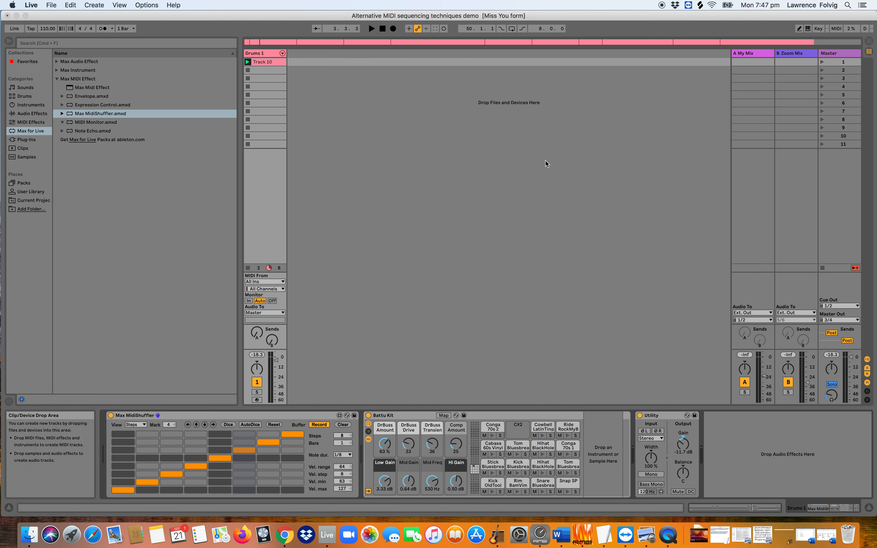
Step: Play scene 1 briefly and set the Max MidiShuffler's number of steps to 16
{"action": "left_click", "coordinate": [822, 61]}
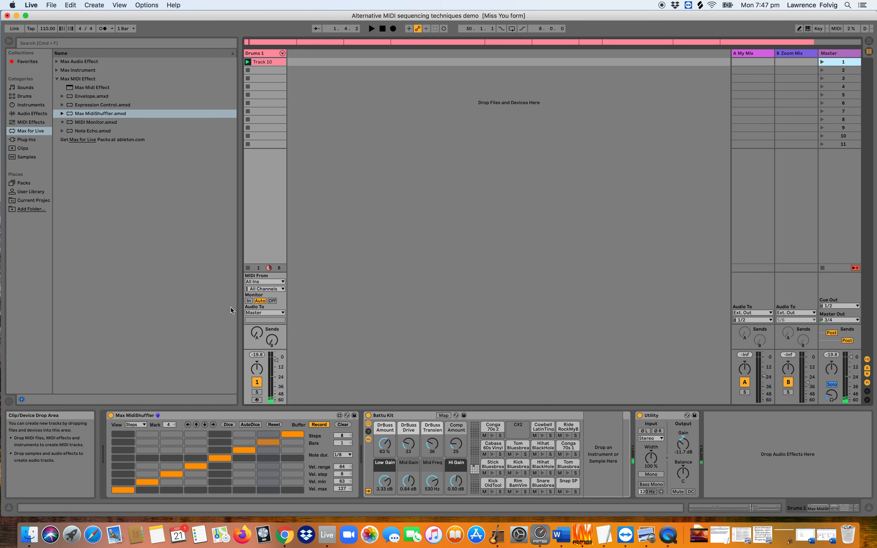
{"action": "left_click", "coordinate": [350, 435]}
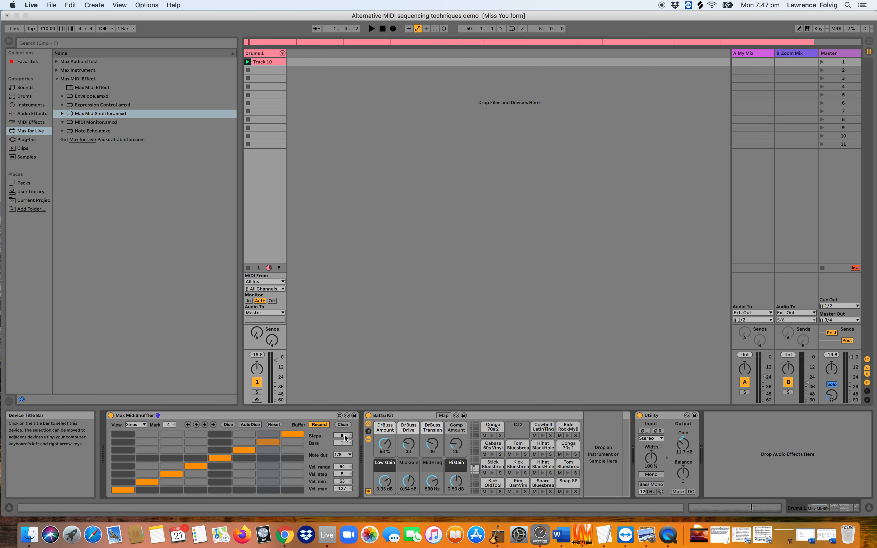
{"action": "key", "text": "Up"}
{"action": "key", "text": "Up"}
{"action": "key", "text": "Up"}
{"action": "key", "text": "Up"}
{"action": "key", "text": "Up"}
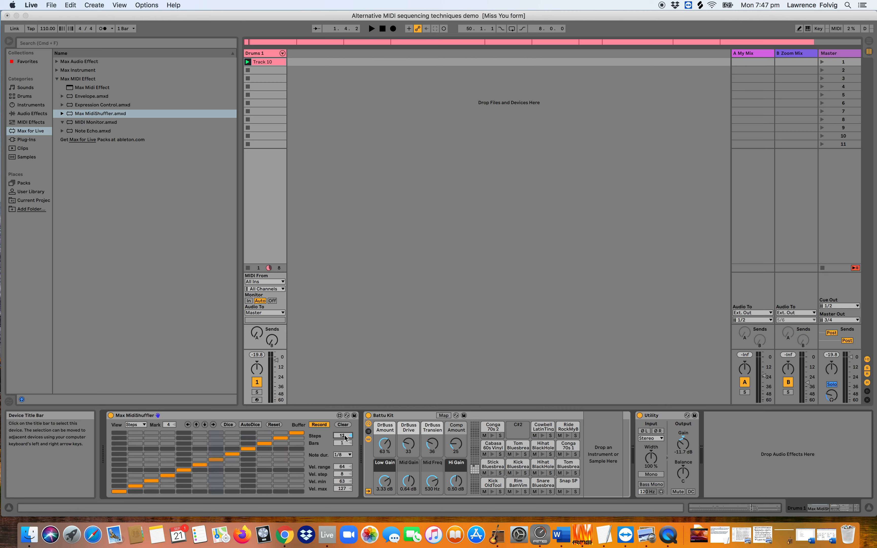
{"action": "key", "text": "Up"}
{"action": "key", "text": "Up"}
{"action": "key", "text": "Up"}
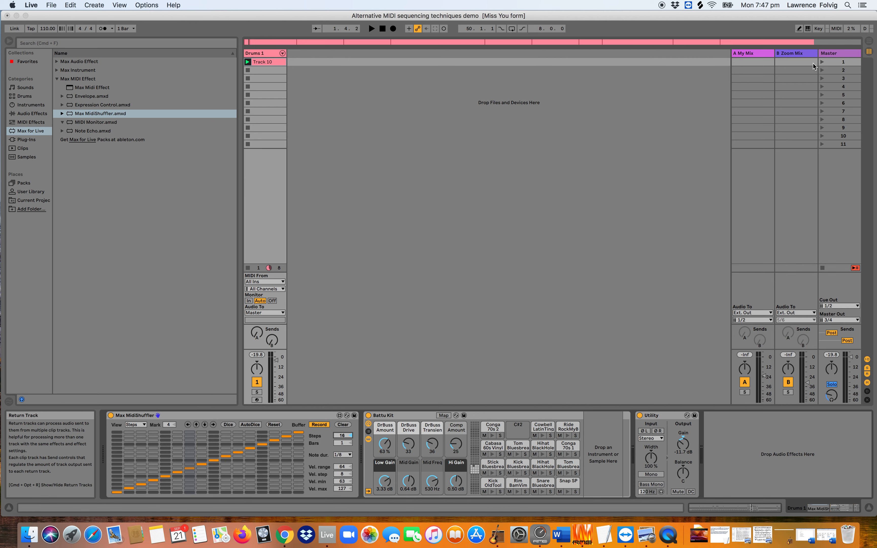
Step: Start scene 1 and set the Max MidiShuffler's note duration to 1/16
{"action": "left_click", "coordinate": [822, 62]}
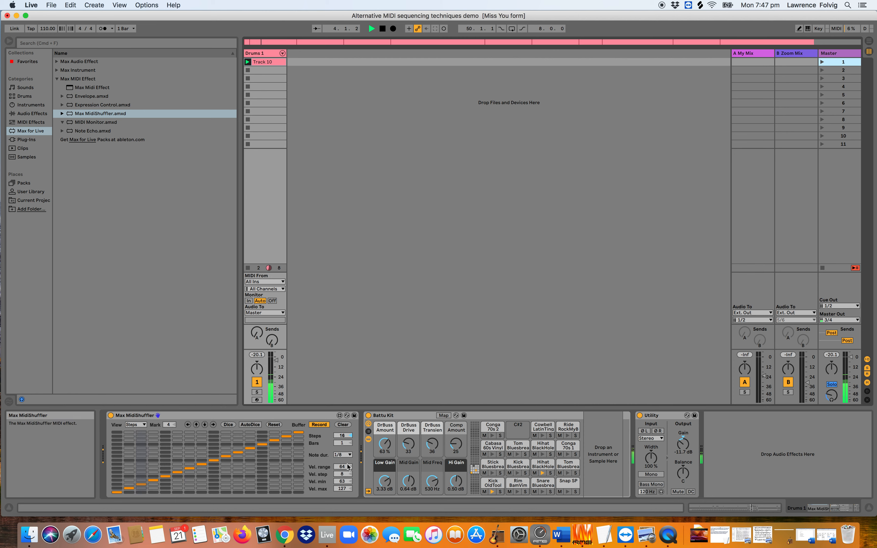
{"action": "left_click", "coordinate": [341, 455]}
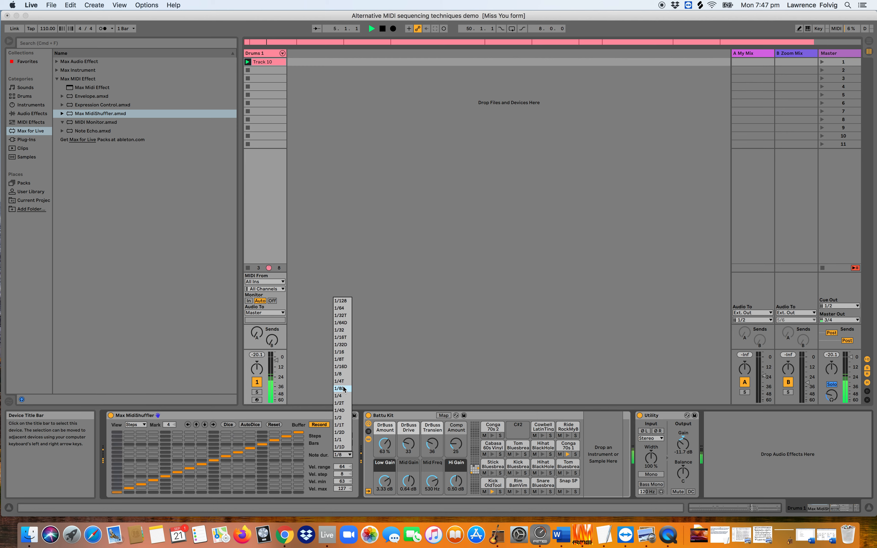
{"action": "left_click", "coordinate": [343, 351]}
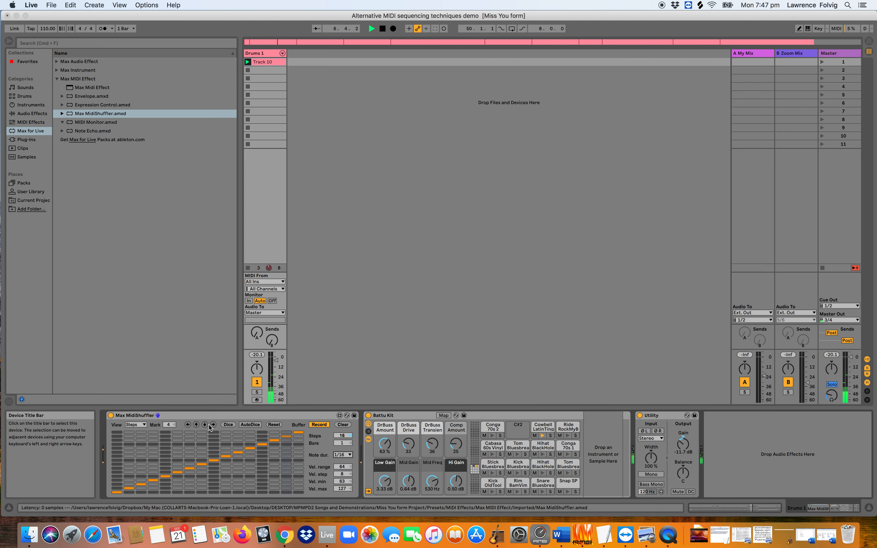
Step: Randomize the 16-step shuffle pattern eight times with Dice while the drum clip keeps playing
{"action": "left_click", "coordinate": [229, 425]}
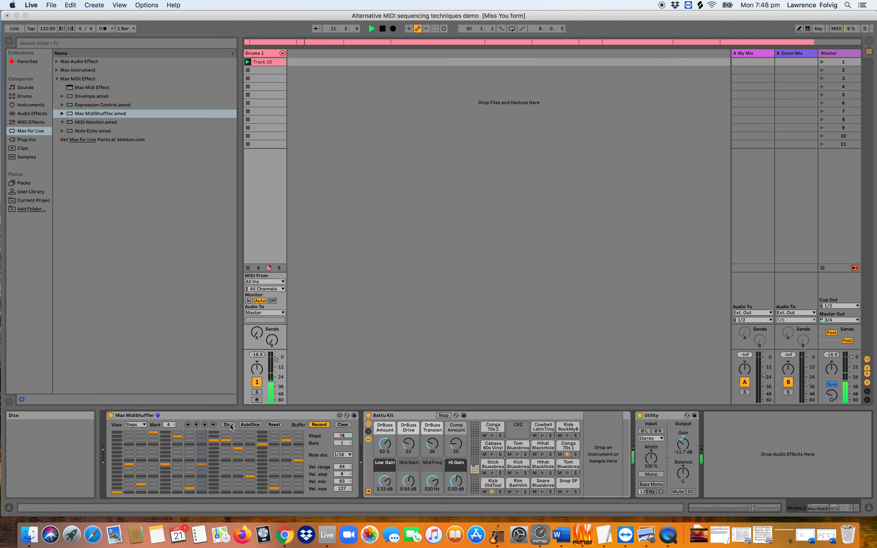
{"action": "left_click", "coordinate": [228, 425]}
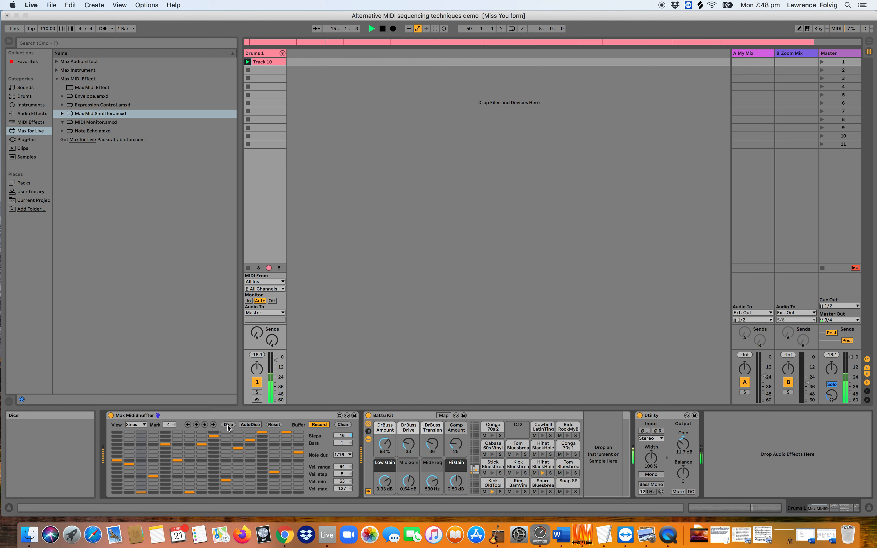
{"action": "left_click", "coordinate": [228, 425]}
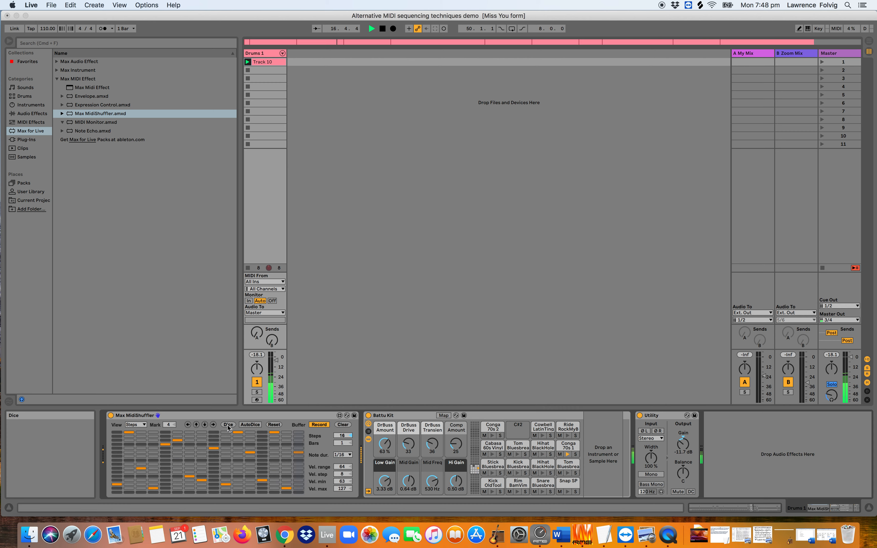
{"action": "left_click", "coordinate": [228, 425]}
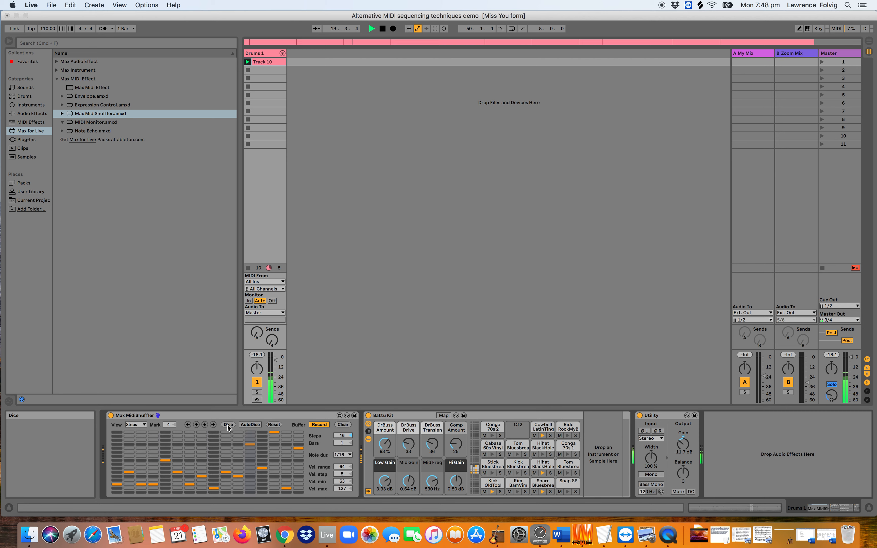
{"action": "left_click", "coordinate": [228, 424]}
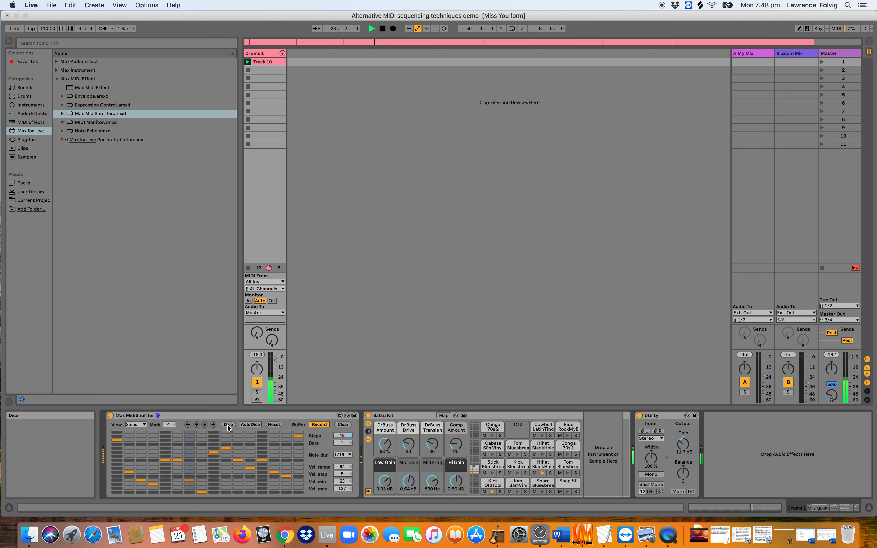
{"action": "left_click", "coordinate": [229, 425]}
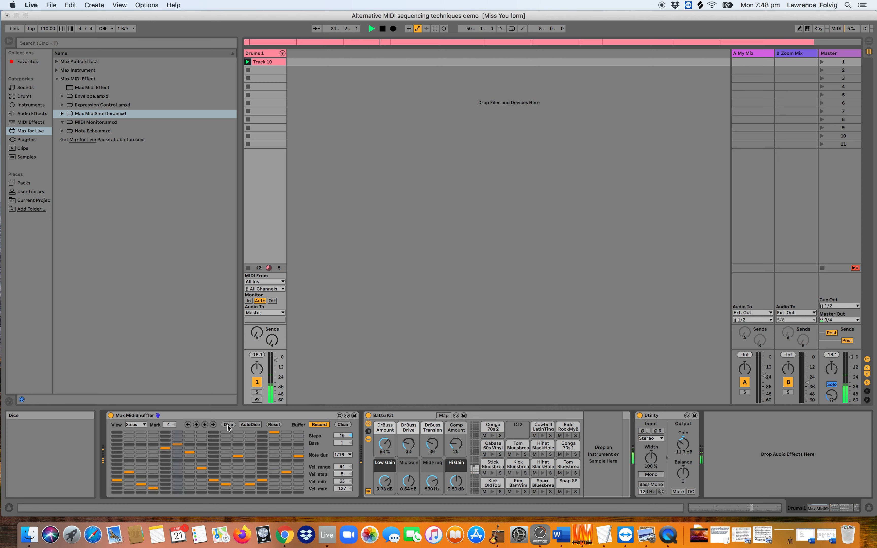
{"action": "left_click", "coordinate": [228, 425]}
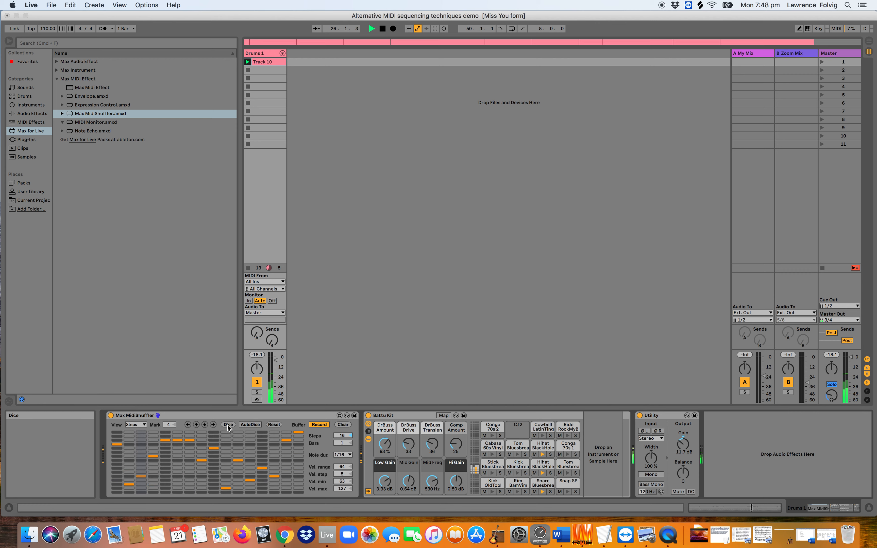
{"action": "left_click", "coordinate": [228, 425]}
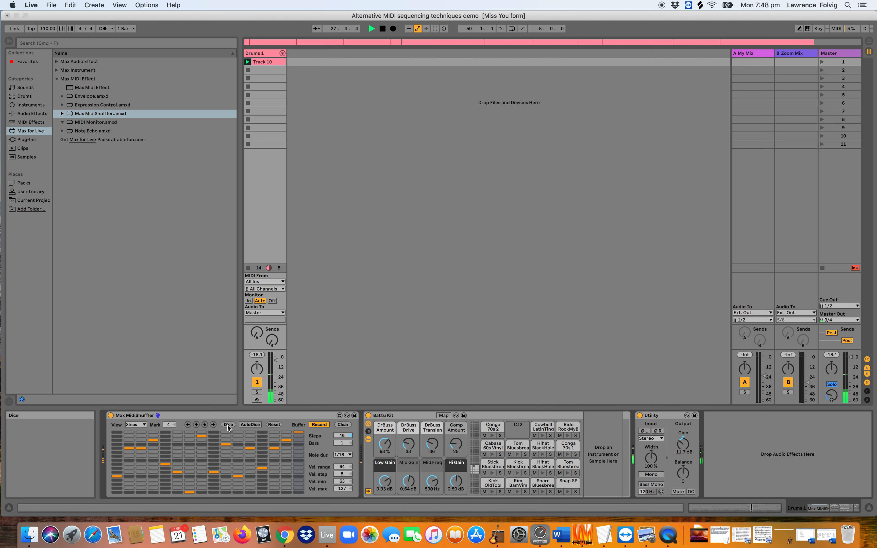
Step: Randomize the Max MidiShuffler's 16-step pattern twice more with Dice, and stop playback
{"action": "left_click", "coordinate": [228, 425]}
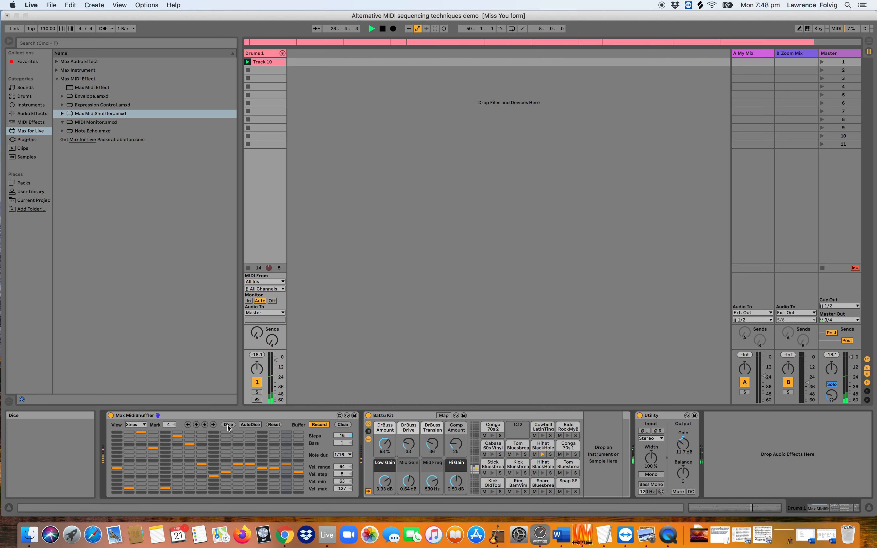
{"action": "left_click", "coordinate": [229, 425]}
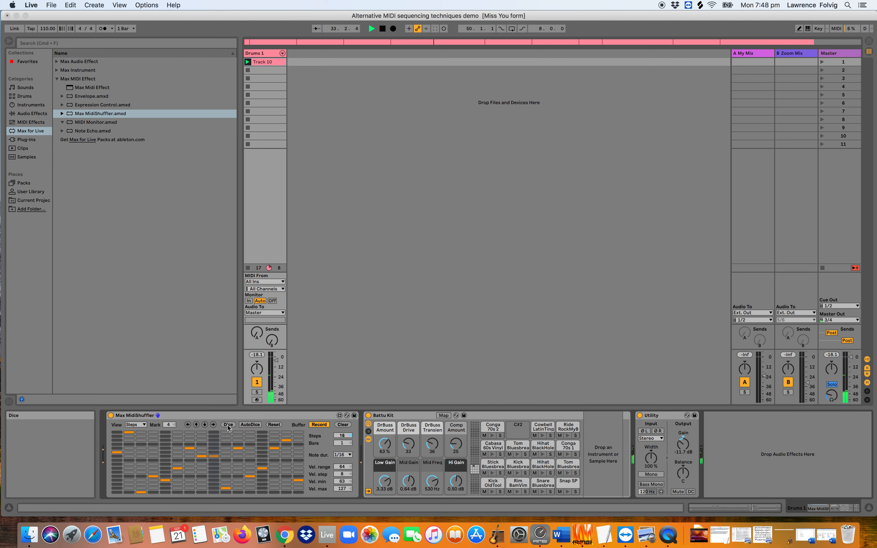
{"action": "key", "text": "space"}
Step: Duplicate the Drums 1 track and delete the Max MidiShuffler from the copy
{"action": "left_click", "coordinate": [262, 56]}
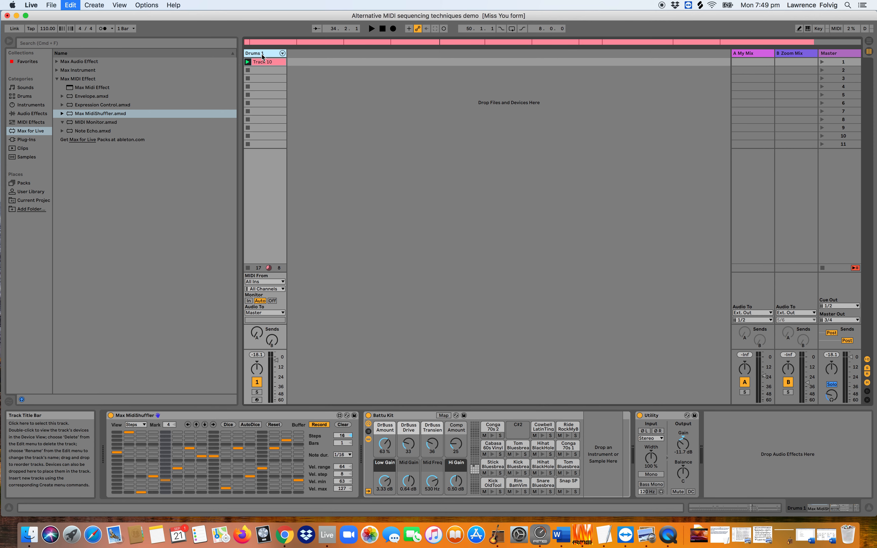
{"action": "key", "text": "super+d"}
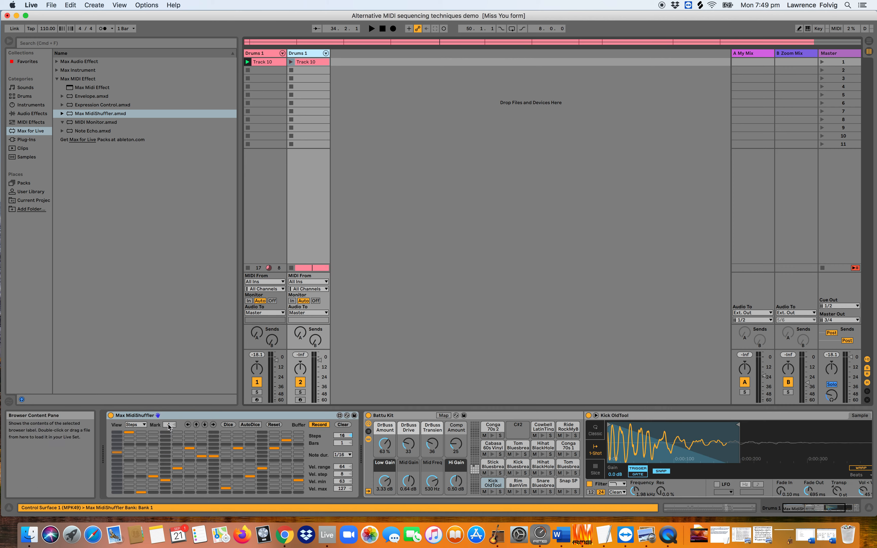
{"action": "left_click", "coordinate": [173, 416]}
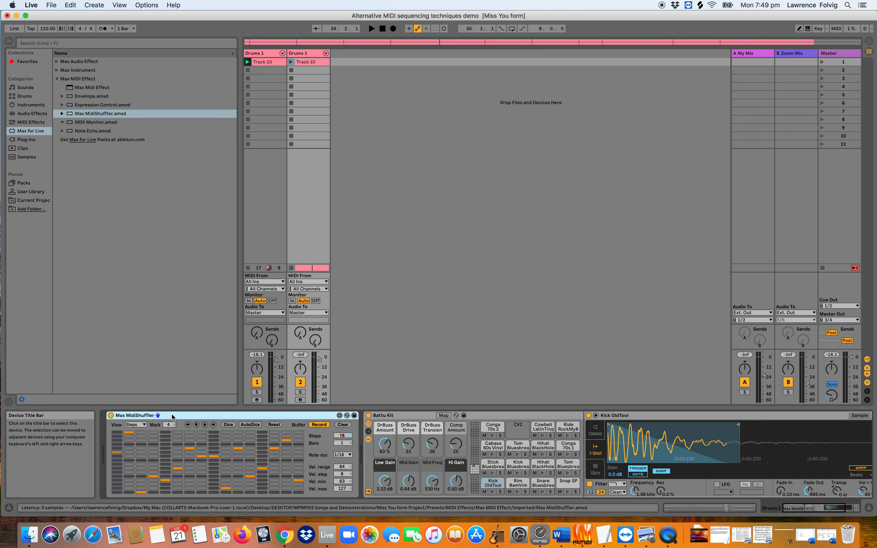
{"action": "key", "text": "q"}
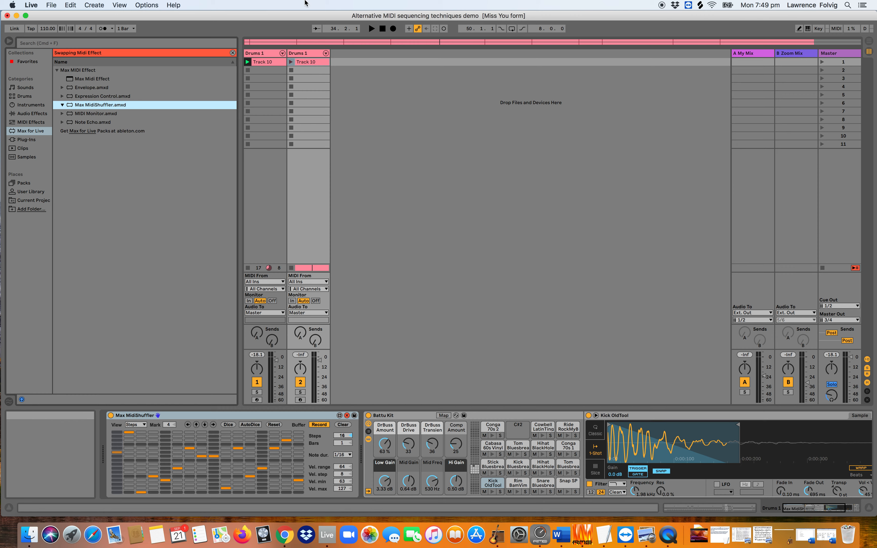
{"action": "left_click", "coordinate": [183, 417]}
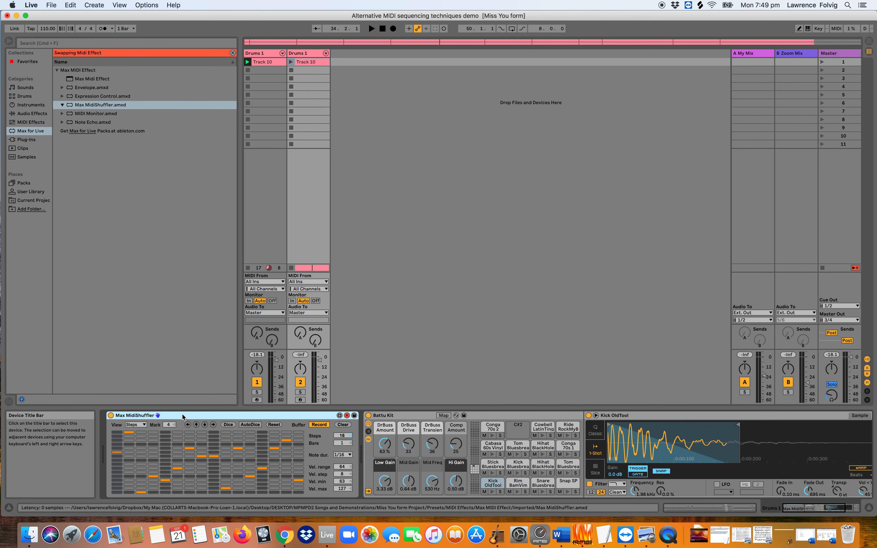
{"action": "key", "text": "Delete"}
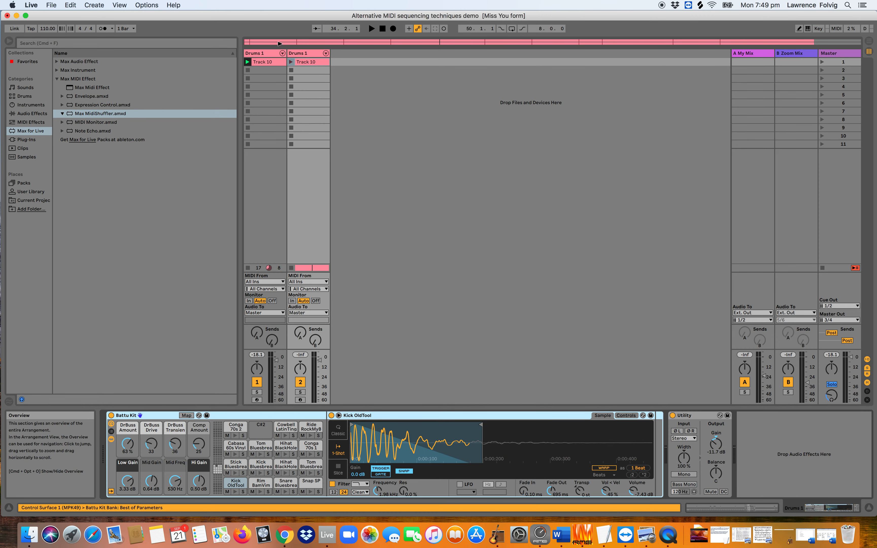
Step: Rename the duplicated track Drums 2 and delete the Track 10 clip from its first slot
{"action": "left_click", "coordinate": [271, 55]}
{"action": "left_click", "coordinate": [308, 53]}
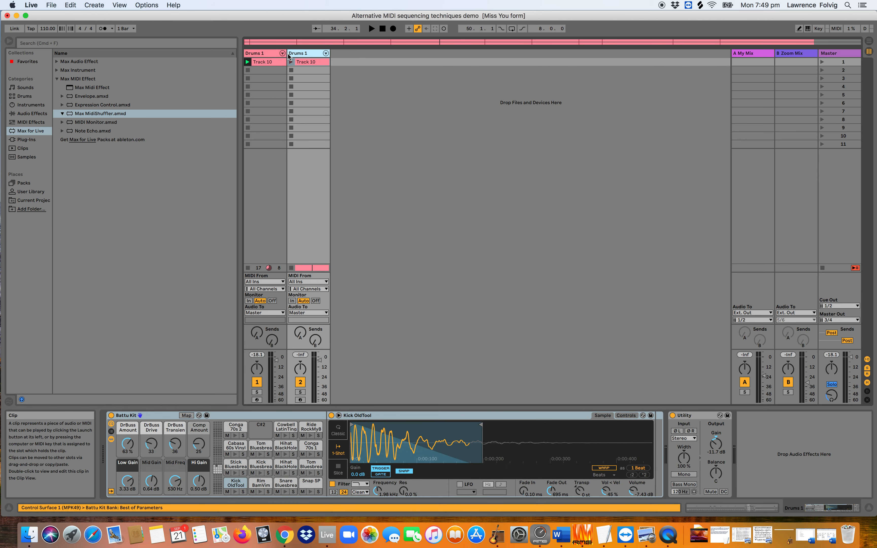
{"action": "key", "text": "super+r"}
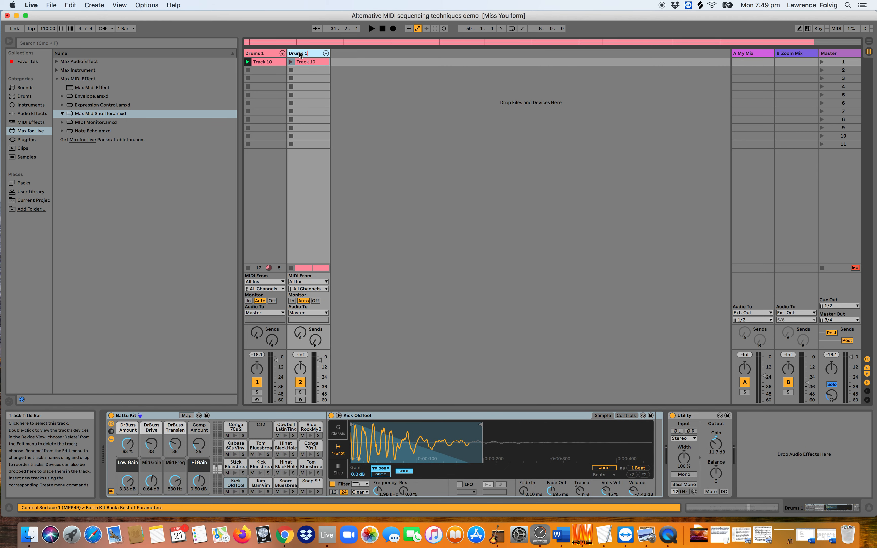
{"action": "type", "text": "Drums"}
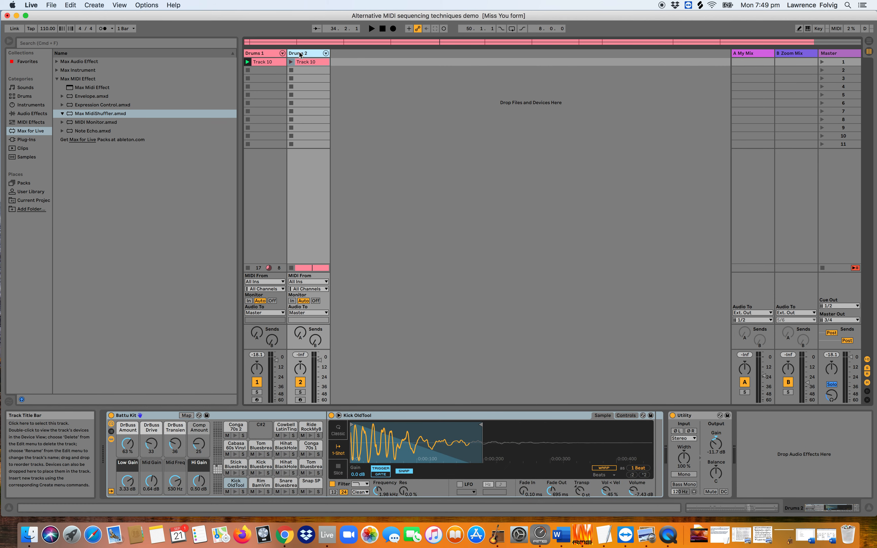
{"action": "type", "text": " 2"}
{"action": "key", "text": "Return"}
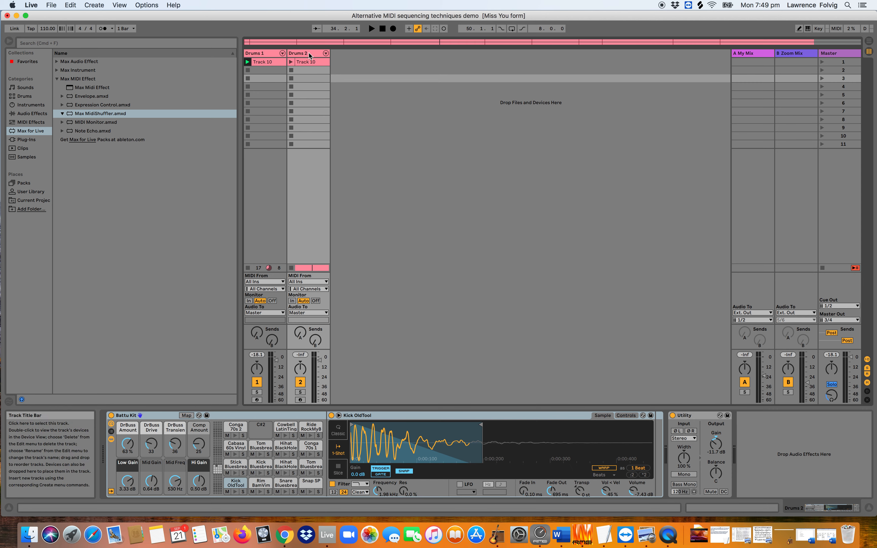
{"action": "left_click", "coordinate": [308, 64]}
{"action": "key", "text": "Delete"}
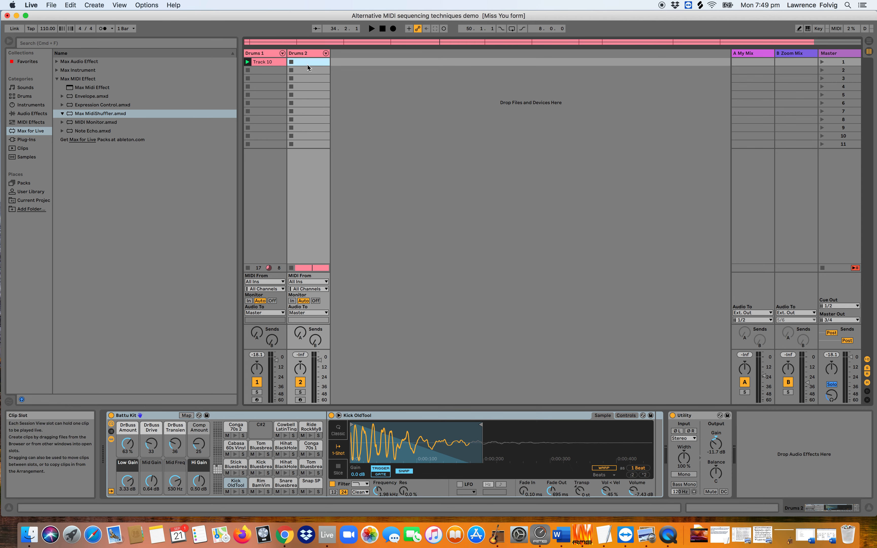
Step: Set the MIDI input of Drums 2 to Drums 1 and arm Drums 2 for recording
{"action": "left_click", "coordinate": [306, 281]}
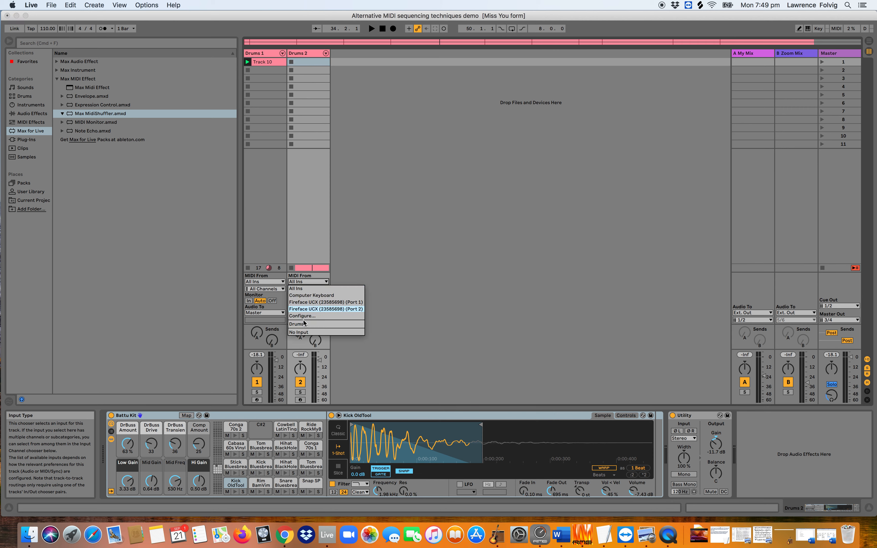
{"action": "left_click", "coordinate": [311, 324]}
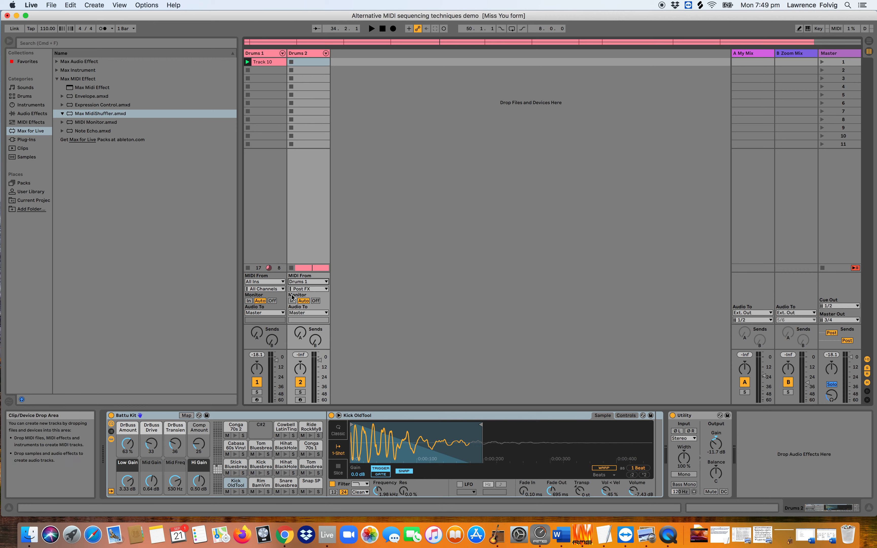
{"action": "left_click", "coordinate": [300, 400]}
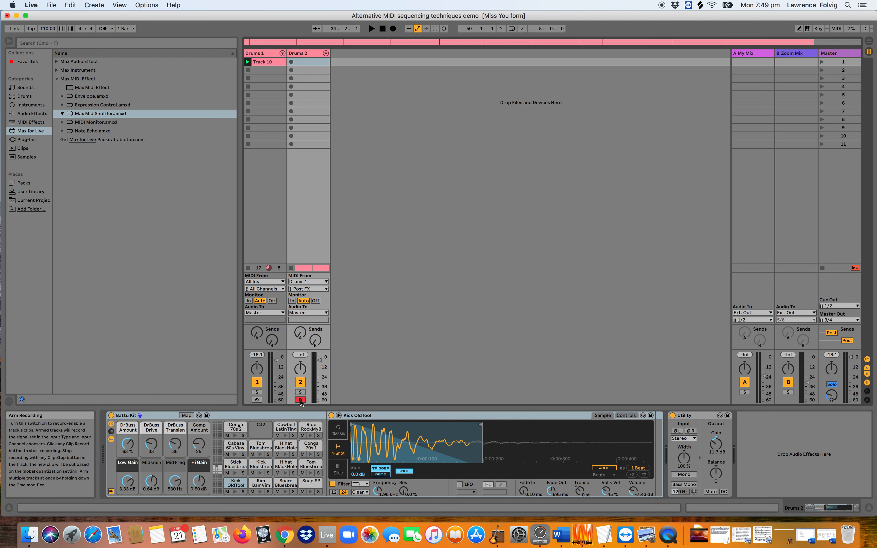
Step: Record the shuffled pattern as a four-bar looping clip in the first slot of Drums 2, and display its notes
{"action": "left_click", "coordinate": [292, 62]}
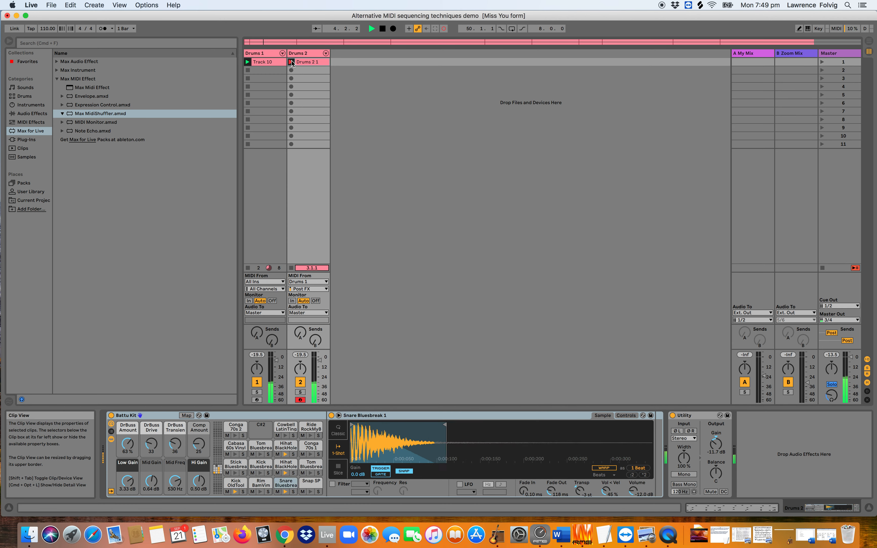
{"action": "left_click", "coordinate": [291, 62]}
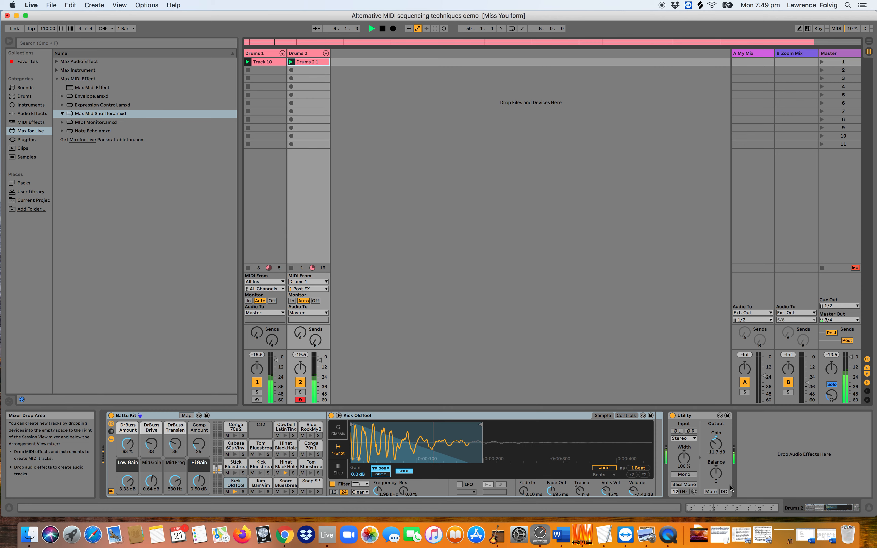
{"action": "left_click", "coordinate": [731, 509]}
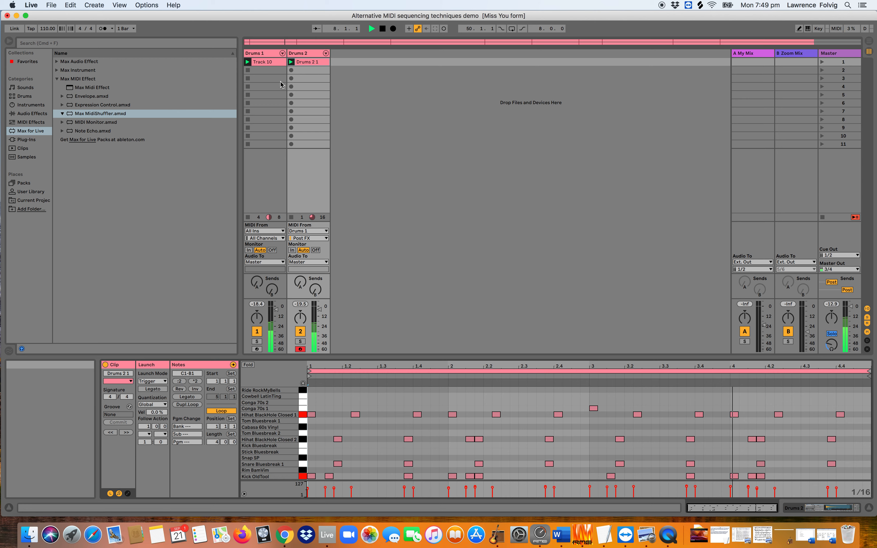
Step: Return to the Drums 1 devices, reset the Max MidiShuffler's pattern and randomize it once with Dice
{"action": "left_click", "coordinate": [269, 63]}
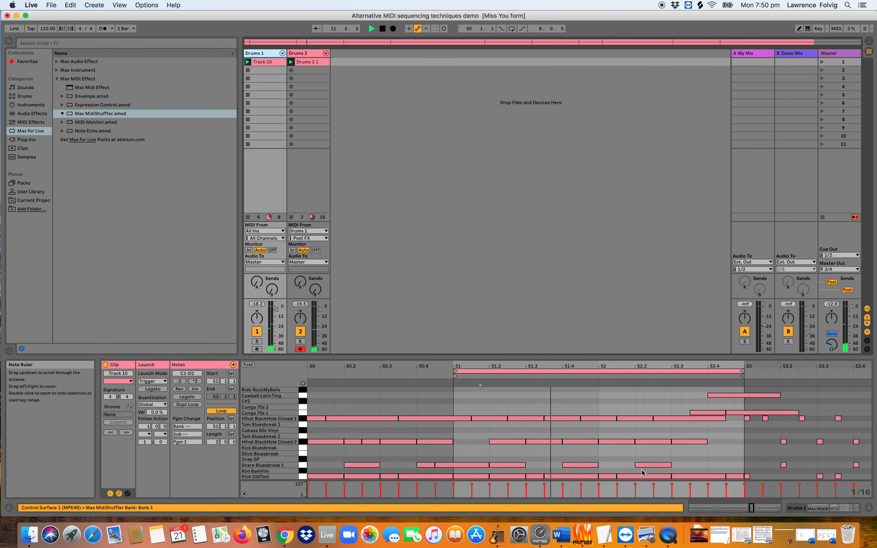
{"action": "left_click", "coordinate": [826, 509]}
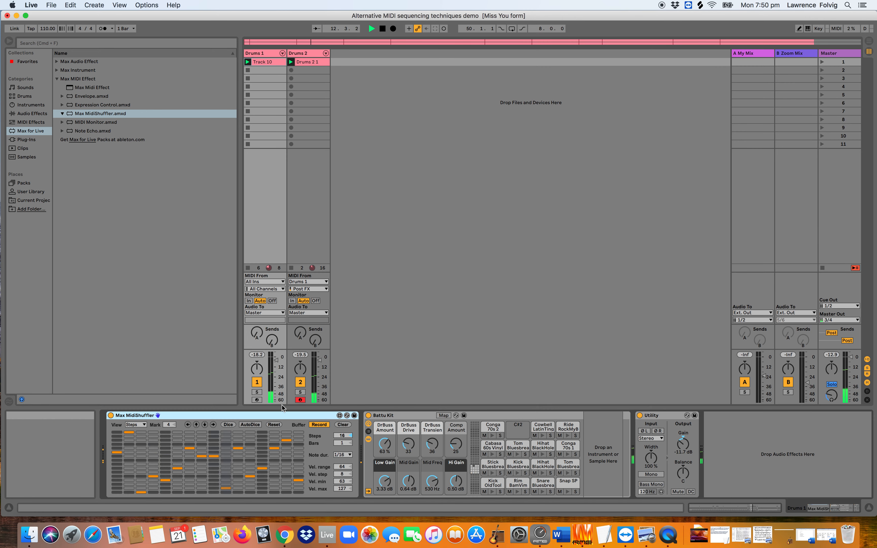
{"action": "left_click", "coordinate": [275, 425]}
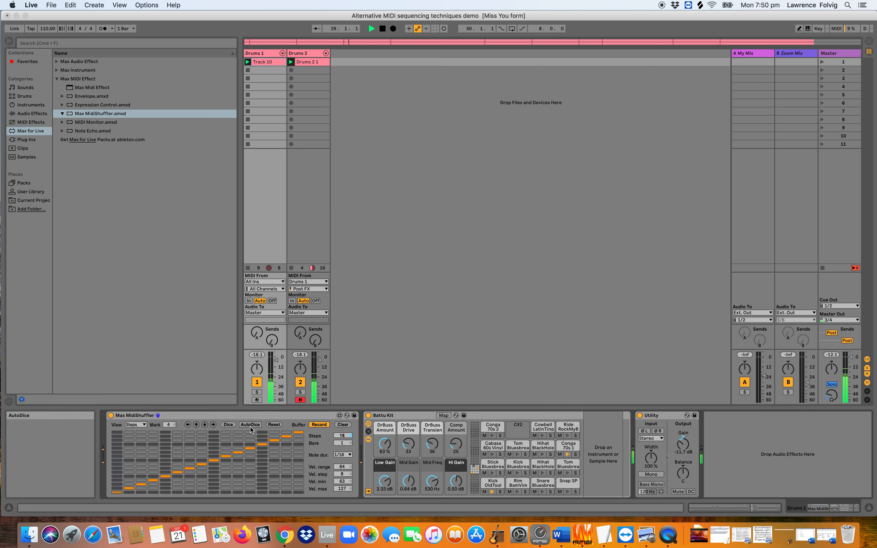
{"action": "left_click", "coordinate": [230, 426]}
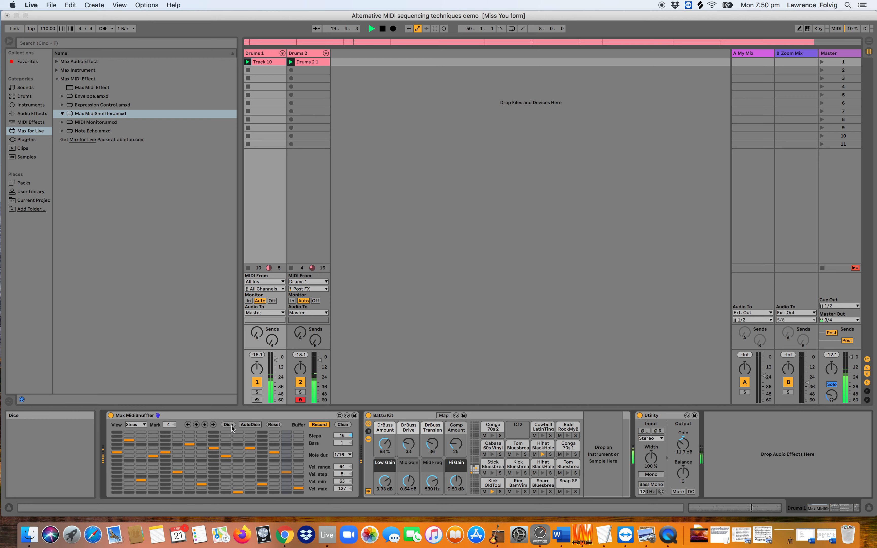
Step: Mute Drums 2, let AutoDice randomize the Max MidiShuffler's pattern briefly, and turn AutoDice and playback off
{"action": "left_click", "coordinate": [300, 382]}
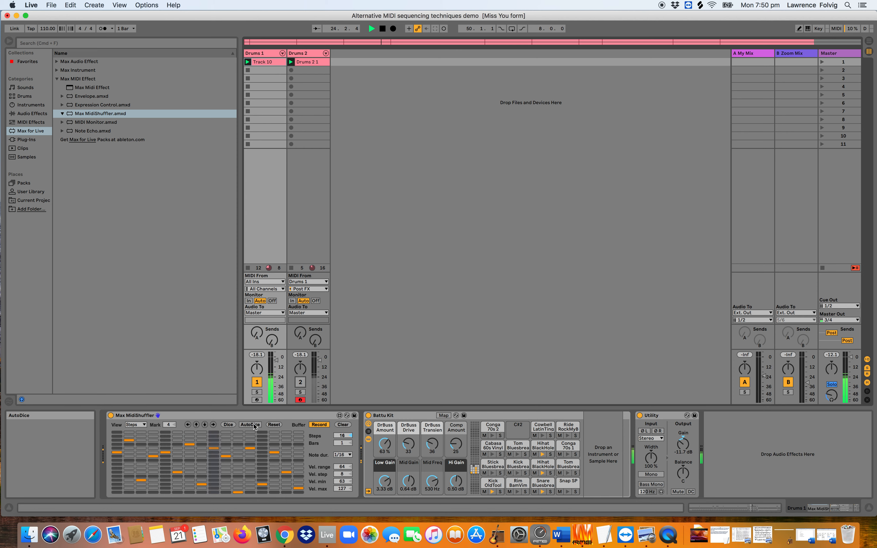
{"action": "left_click", "coordinate": [242, 427]}
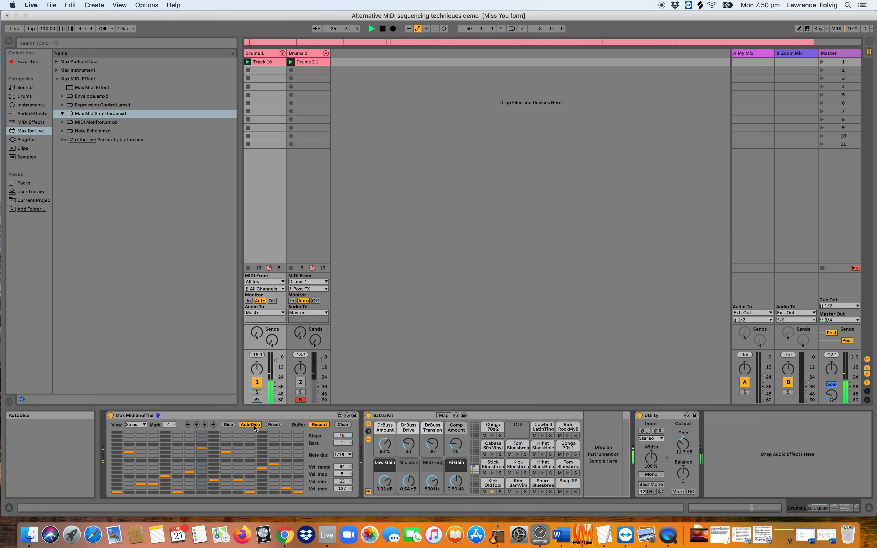
{"action": "left_click", "coordinate": [242, 426]}
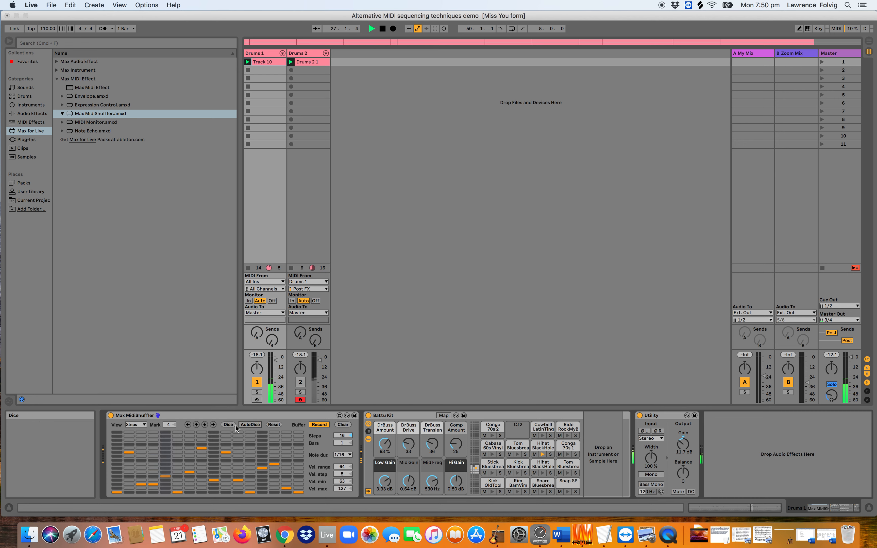
{"action": "key", "text": "space"}
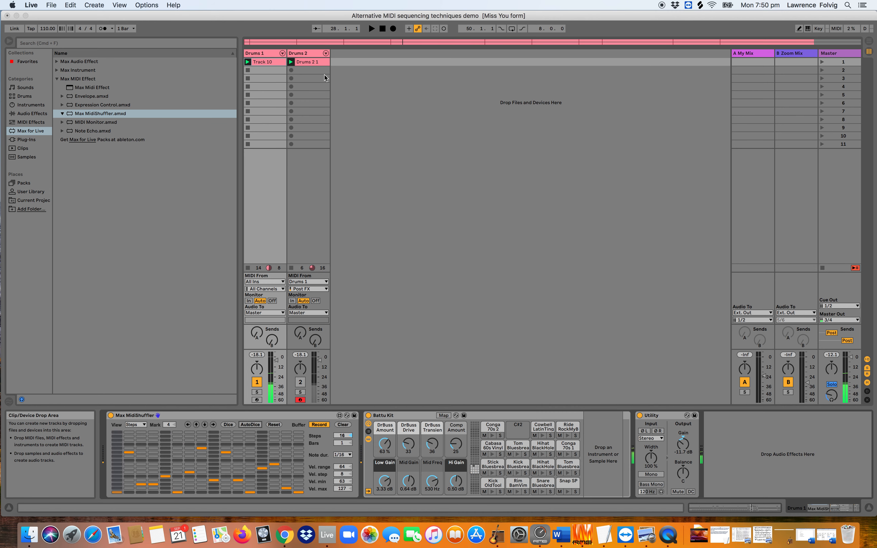
Step: Duplicate the Drums 2 track as Drums 3 and delete the Drums 2 1 clip copied with it
{"action": "left_click", "coordinate": [305, 54]}
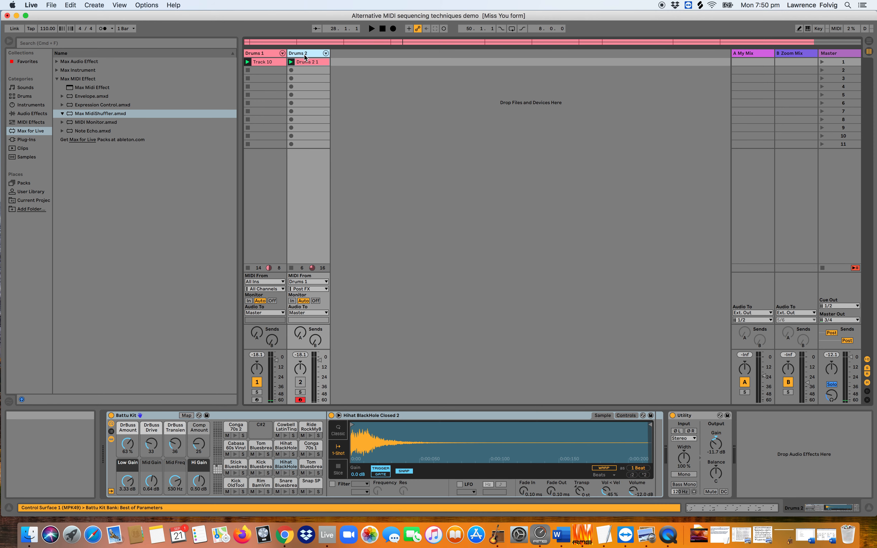
{"action": "key", "text": "super+d"}
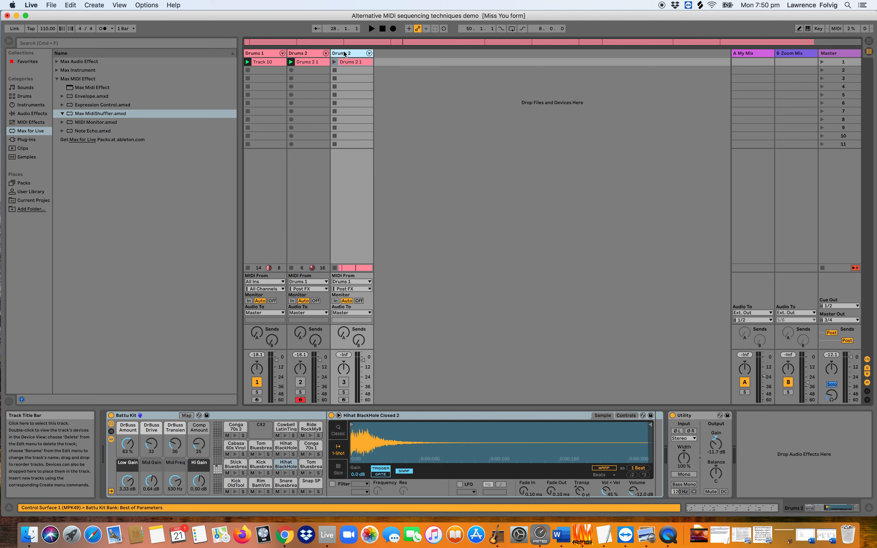
{"action": "key", "text": "super+r"}
{"action": "key", "text": "BackSpace"}
{"action": "type", "text": "3"}
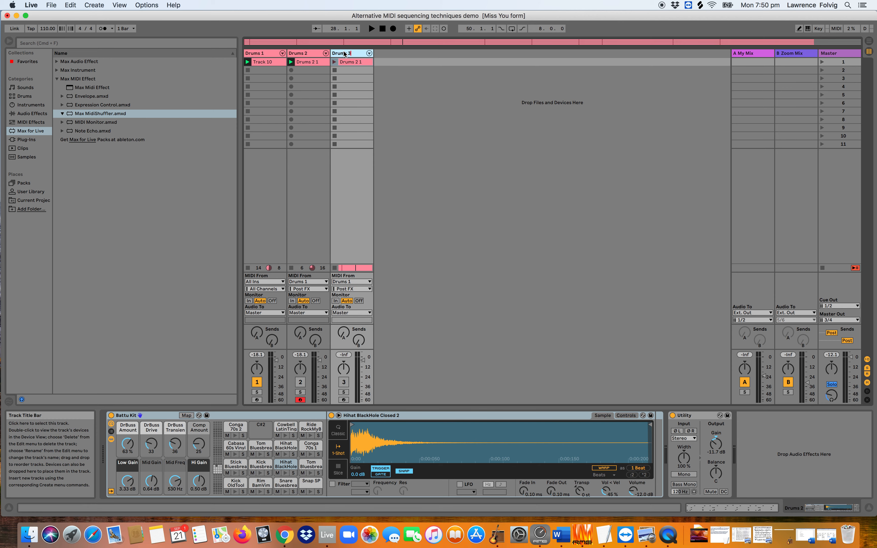
{"action": "key", "text": "Return"}
{"action": "left_click", "coordinate": [349, 65]}
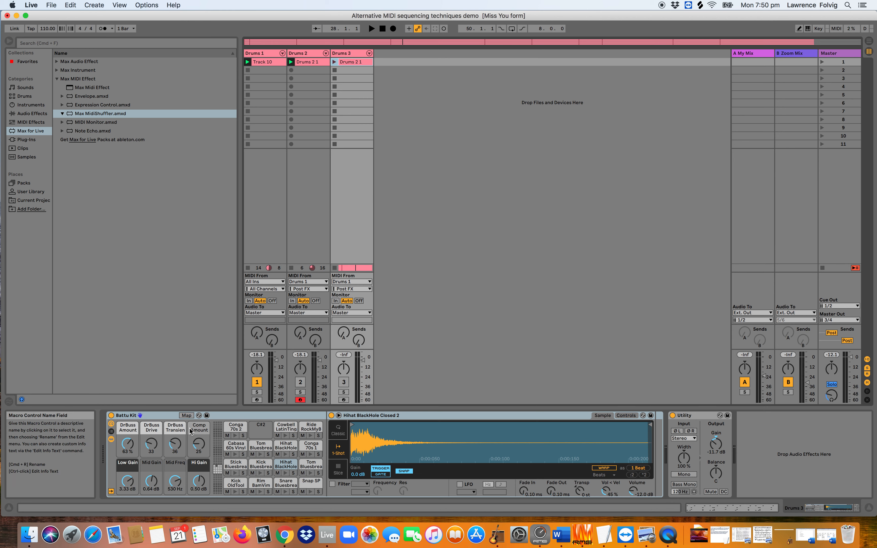
{"action": "key", "text": "Delete"}
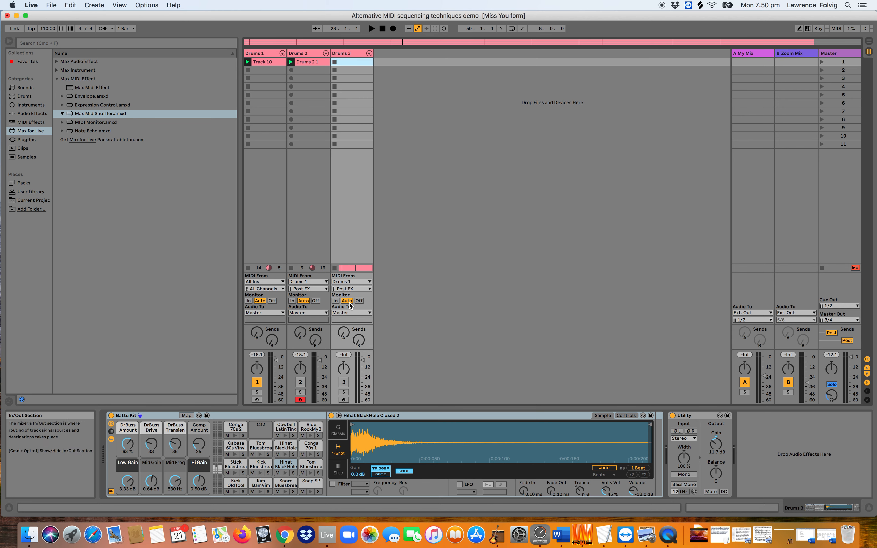
Step: Activate and arm Drums 3, and start recording the shuffled MIDI into its first clip slot
{"action": "left_click", "coordinate": [344, 383]}
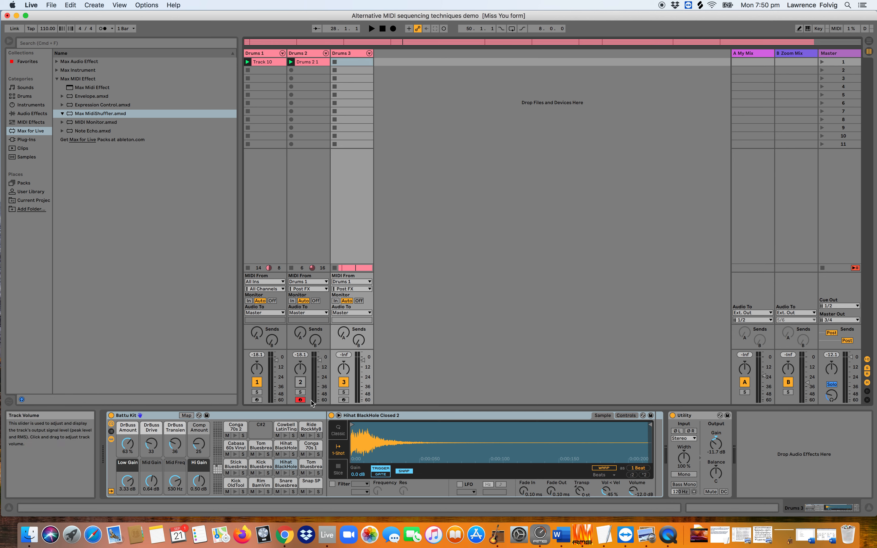
{"action": "left_click", "coordinate": [343, 401]}
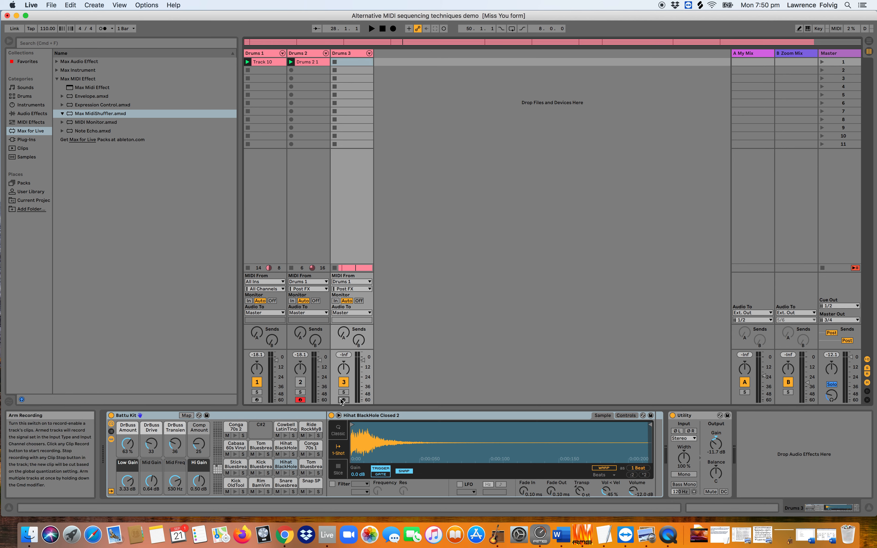
{"action": "left_click", "coordinate": [335, 62]}
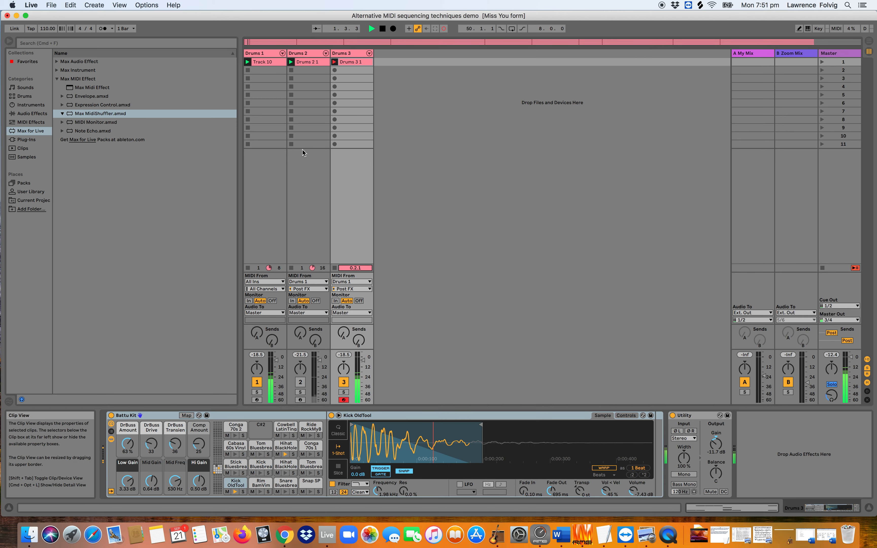
Step: End the recording of the Drums 3 clip with its playback continuing, and reactivate Drums 2
{"action": "left_click", "coordinate": [334, 63]}
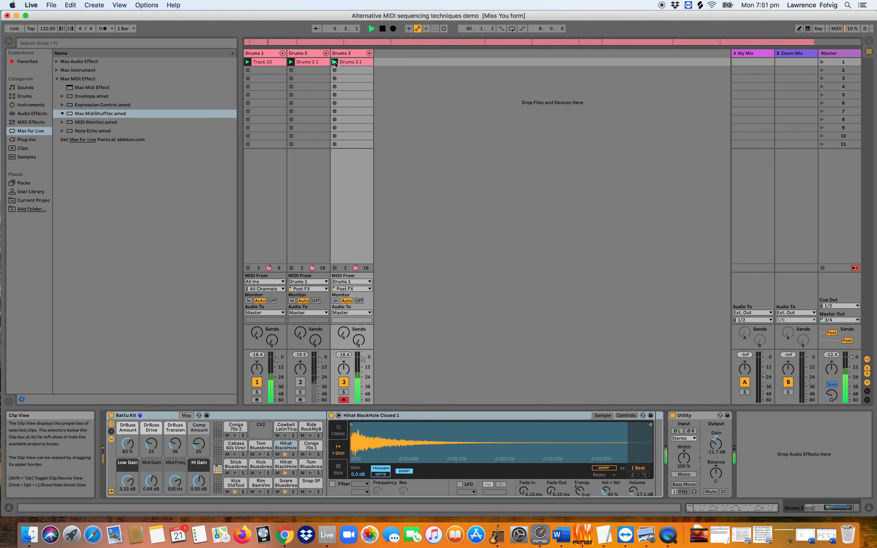
{"action": "left_click", "coordinate": [301, 383]}
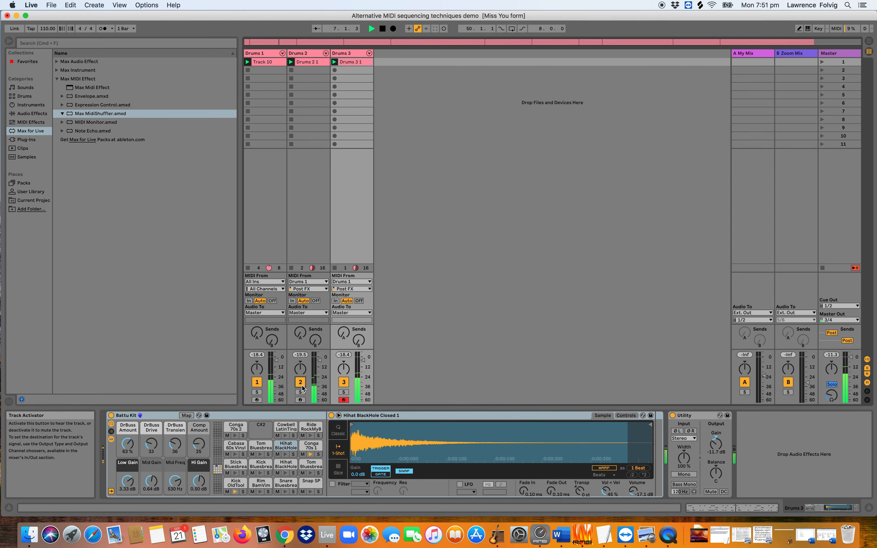
Step: Reset the Max MidiShuffler pattern on Drums 1 and set the Drums 3 volume to -16.0 dB
{"action": "left_click", "coordinate": [266, 53]}
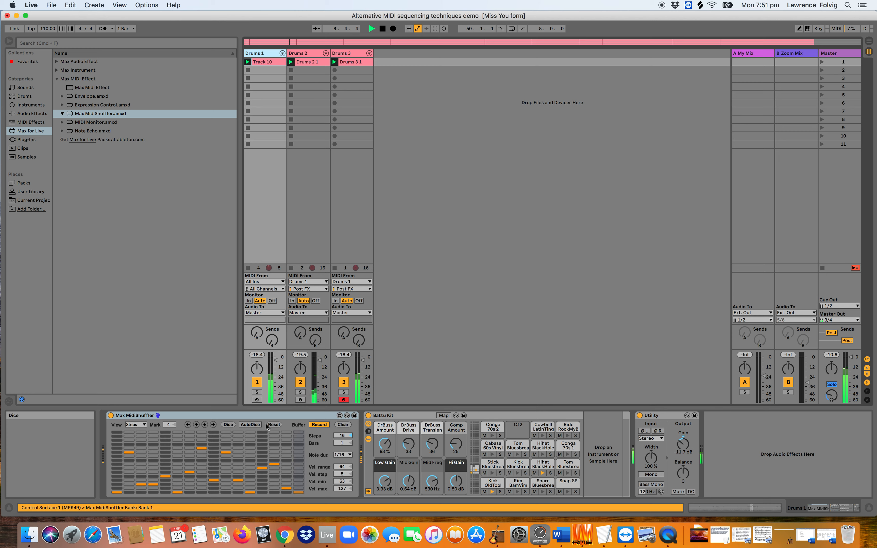
{"action": "left_click", "coordinate": [274, 425]}
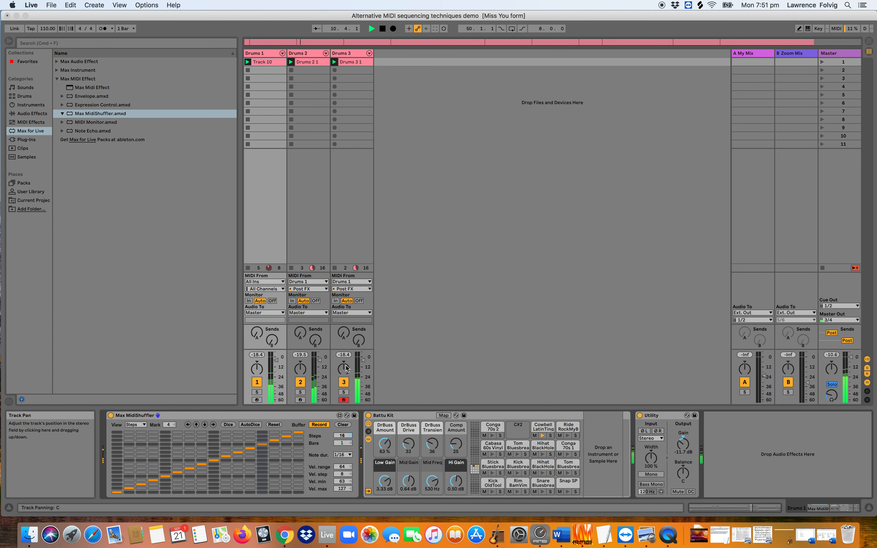
{"action": "mouse_move", "coordinate": [346, 368]}
{"action": "left_mouse_down"}
{"action": "mouse_move", "coordinate": [346, 357]}
{"action": "mouse_move", "coordinate": [346, 379]}
{"action": "left_mouse_up"}
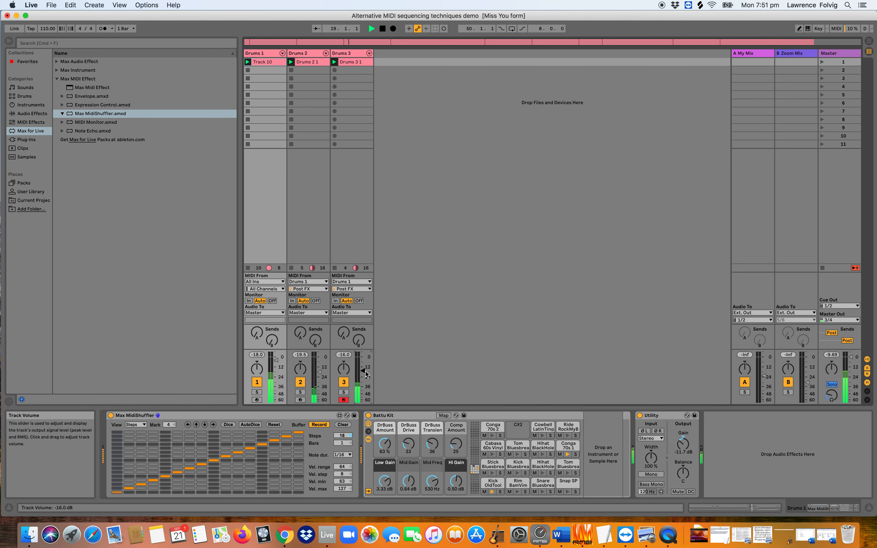
Step: Stop playback and delete the Drums 2 and Drums 3 tracks
{"action": "key", "text": "space"}
{"action": "left_click", "coordinate": [302, 53]}
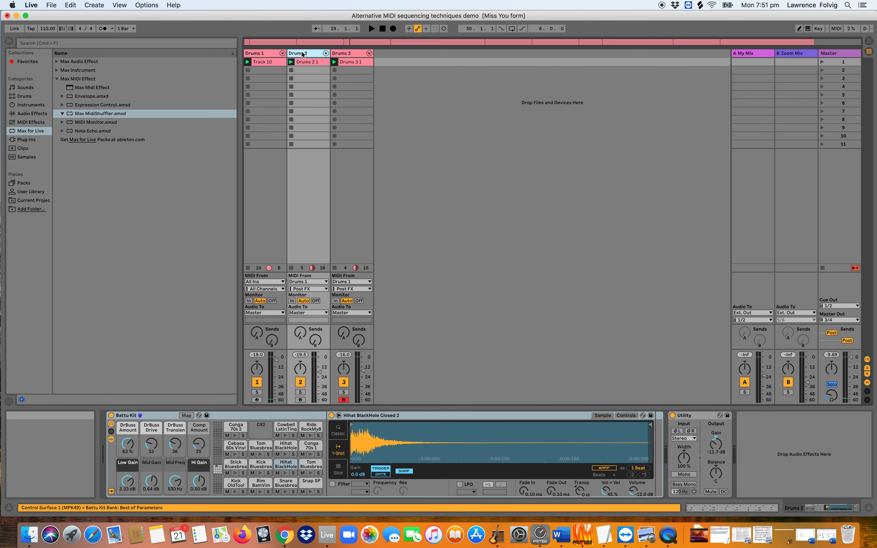
{"action": "key", "text": "Delete"}
{"action": "key", "text": "Delete"}
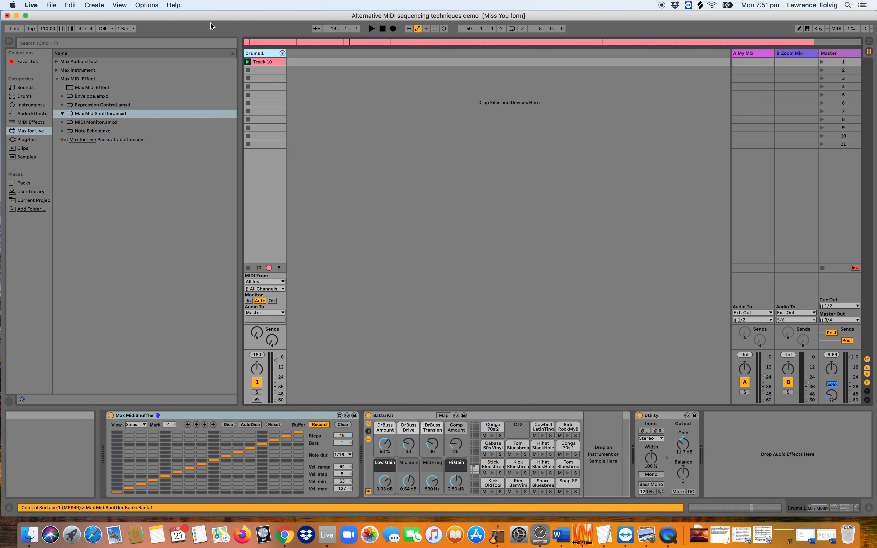
Step: Switch to Chrome and examine the Max for Live Building Tools page for the pack's contents, size, requirements and device categories
{"action": "mouse_move", "coordinate": [210, 18]}
{"action": "left_mouse_down"}
{"action": "mouse_move", "coordinate": [185, 98]}
{"action": "mouse_move", "coordinate": [232, 48]}
{"action": "mouse_move", "coordinate": [223, 17]}
{"action": "left_mouse_up"}
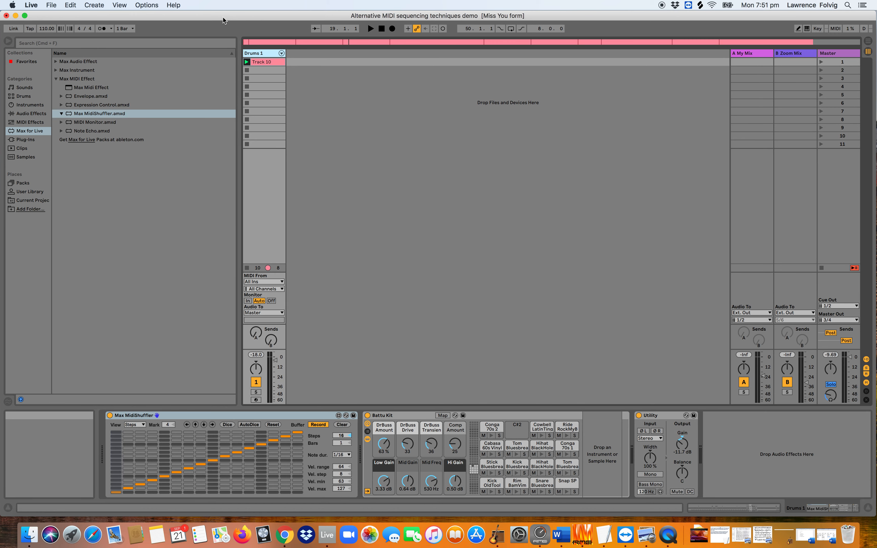
{"action": "key", "text": "super+Tab"}
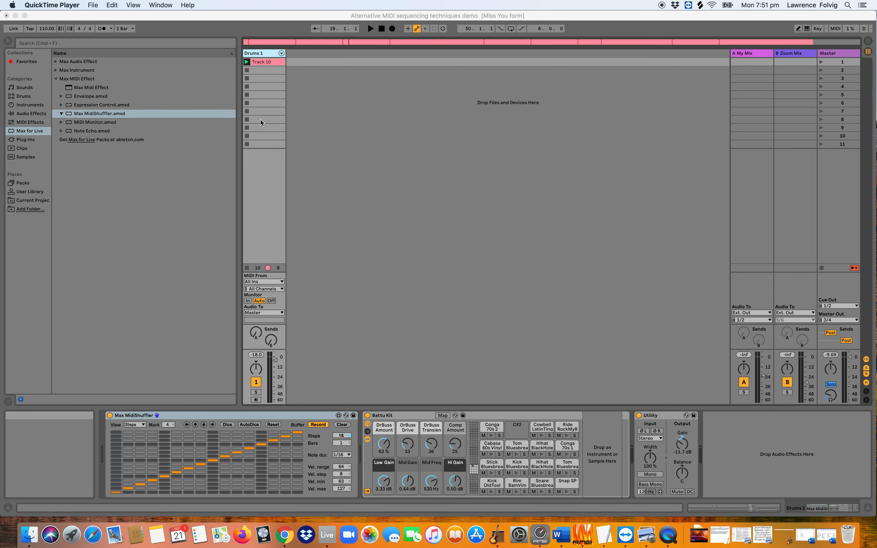
{"action": "key", "text": "super+Tab"}
{"action": "key", "text": "super+Tab"}
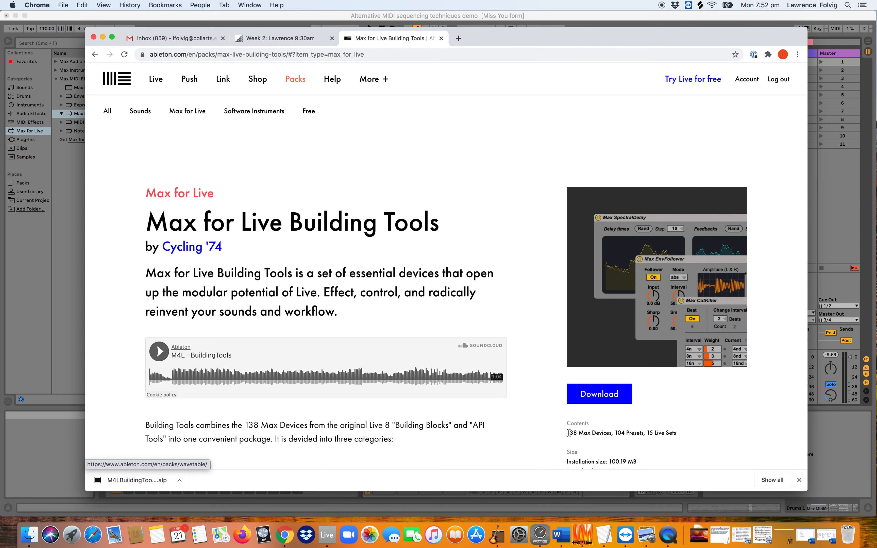
{"action": "left_click_drag", "start_coordinate": [568, 433], "coordinate": [610, 437]}
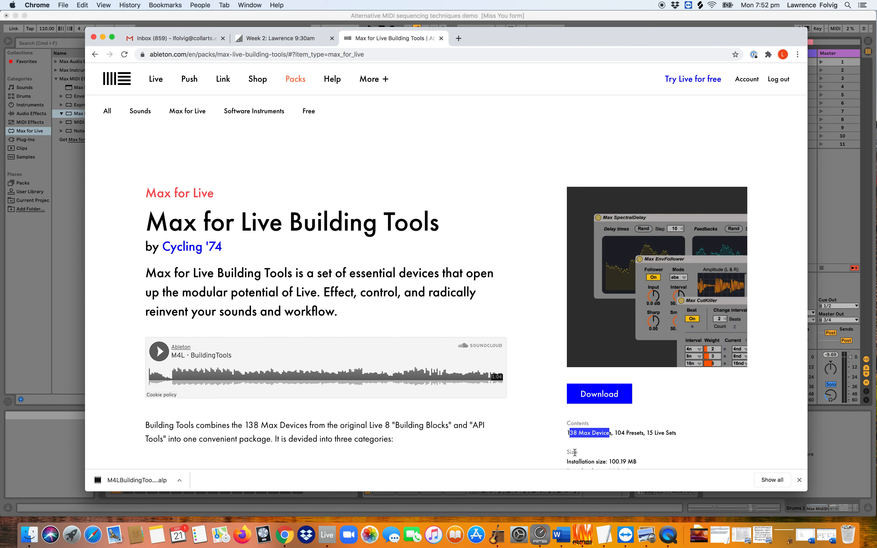
{"action": "scroll", "coordinate": [575, 452], "scroll_direction": "down", "scroll_amount": 3}
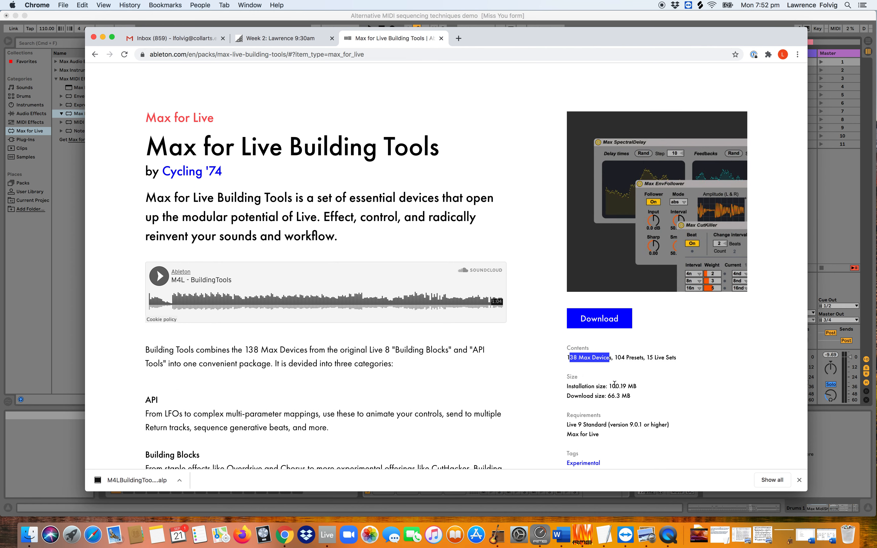
{"action": "scroll", "coordinate": [583, 418], "scroll_direction": "down", "scroll_amount": 5}
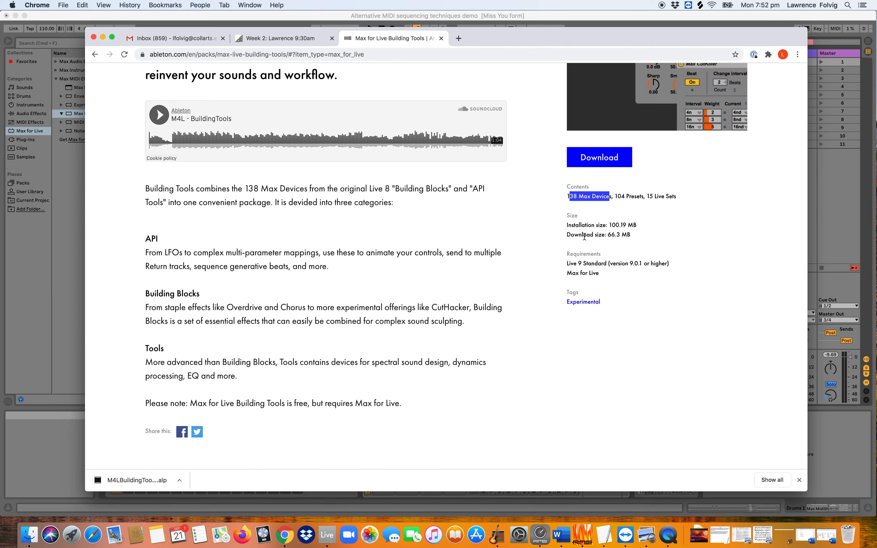
{"action": "scroll", "coordinate": [584, 236], "scroll_direction": "up", "scroll_amount": 3}
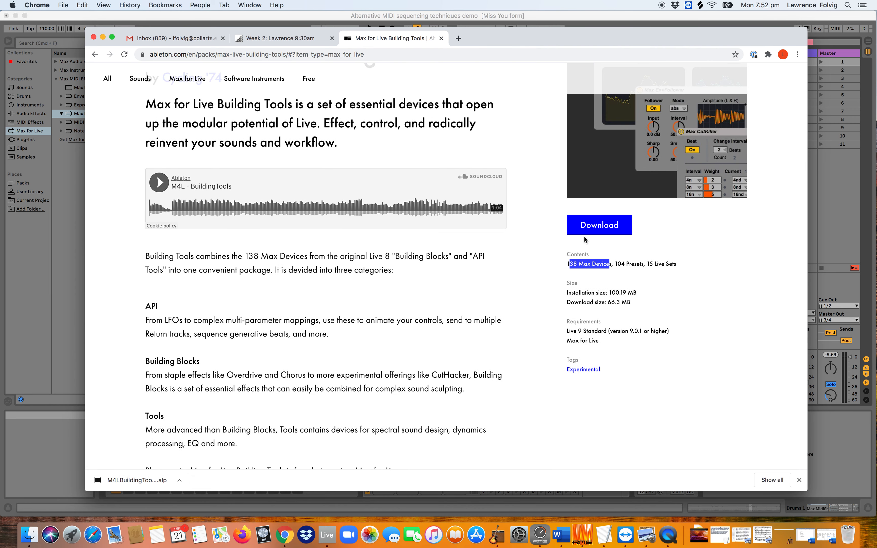
{"action": "scroll", "coordinate": [556, 299], "scroll_direction": "up", "scroll_amount": 3}
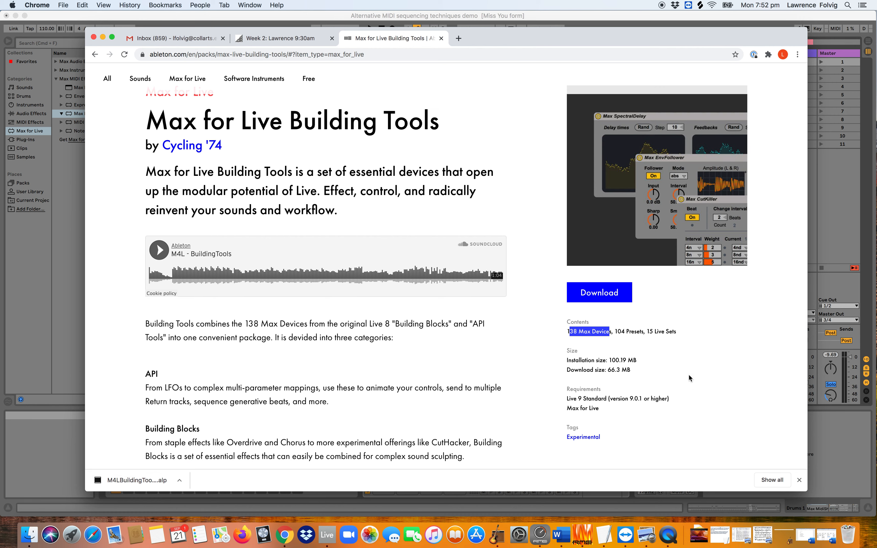
Step: Open M4LBuildingTools_r32902_v1.0.alp from the Downloads folder in Finder to load the pack into Live, and close its help view
{"action": "left_click", "coordinate": [699, 535]}
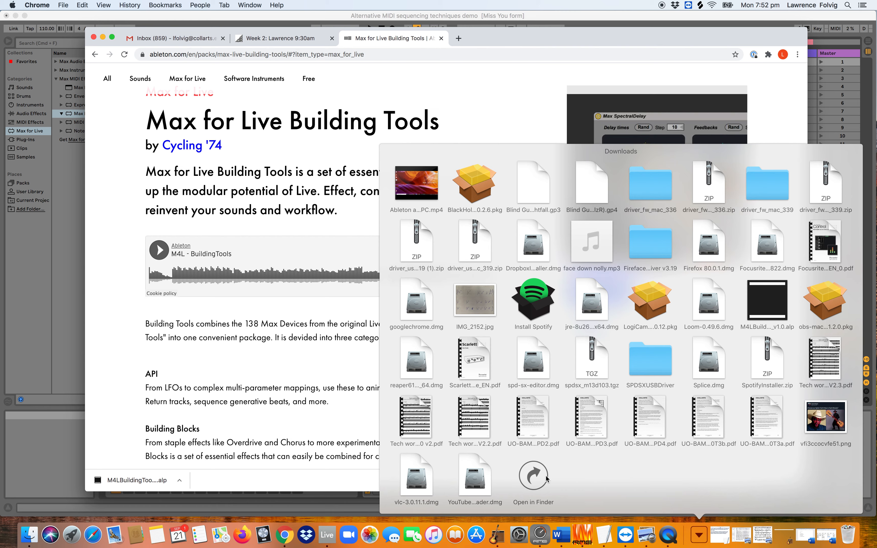
{"action": "left_click", "coordinate": [534, 477]}
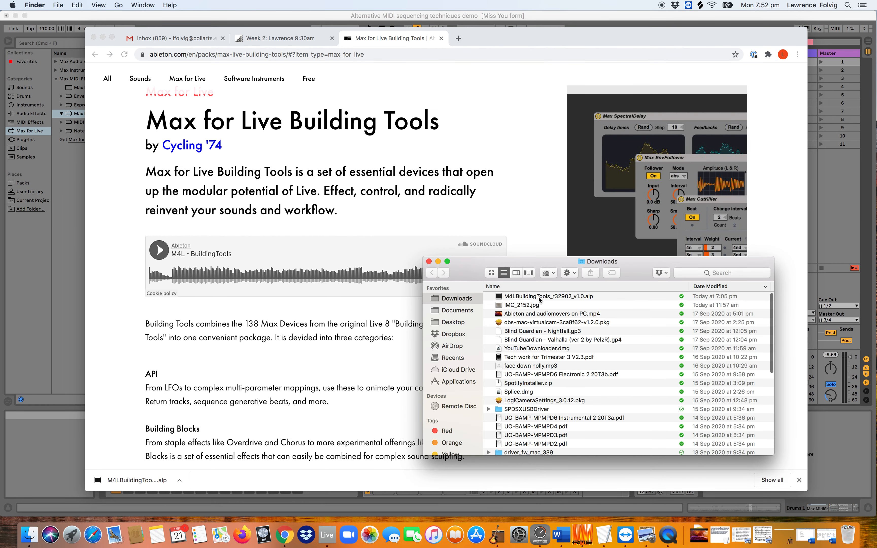
{"action": "left_click", "coordinate": [539, 297]}
{"action": "double_click", "coordinate": [531, 297]}
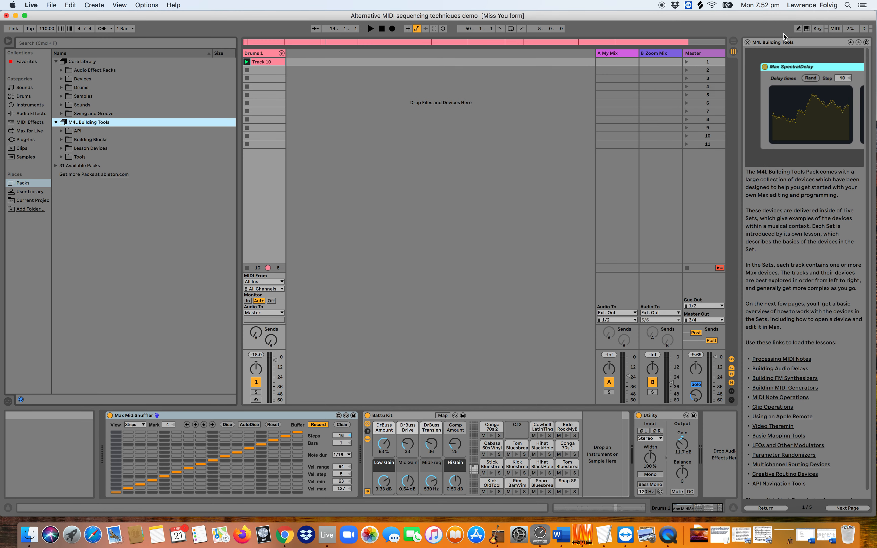
{"action": "left_click", "coordinate": [748, 42]}
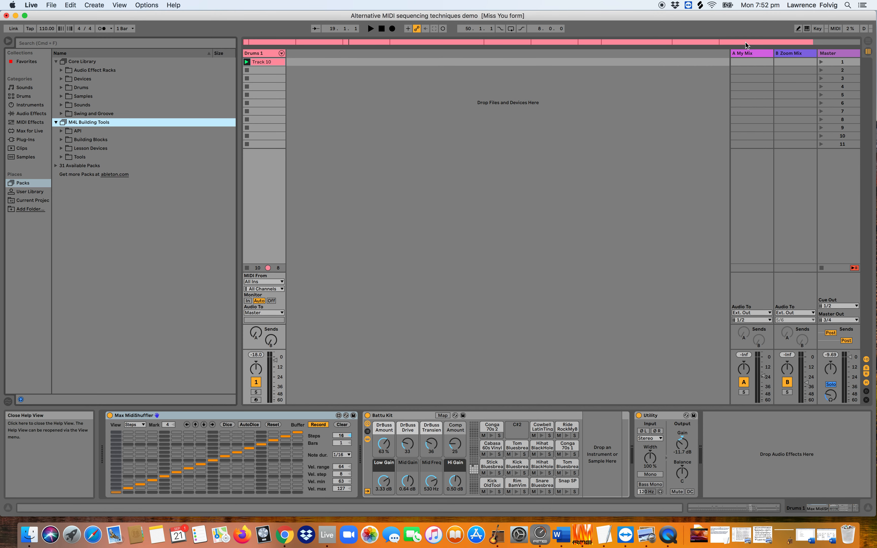
Step: Collapse the Core Library and M4L Building Tools packs in the browser
{"action": "left_click", "coordinate": [56, 122]}
{"action": "left_click", "coordinate": [56, 122]}
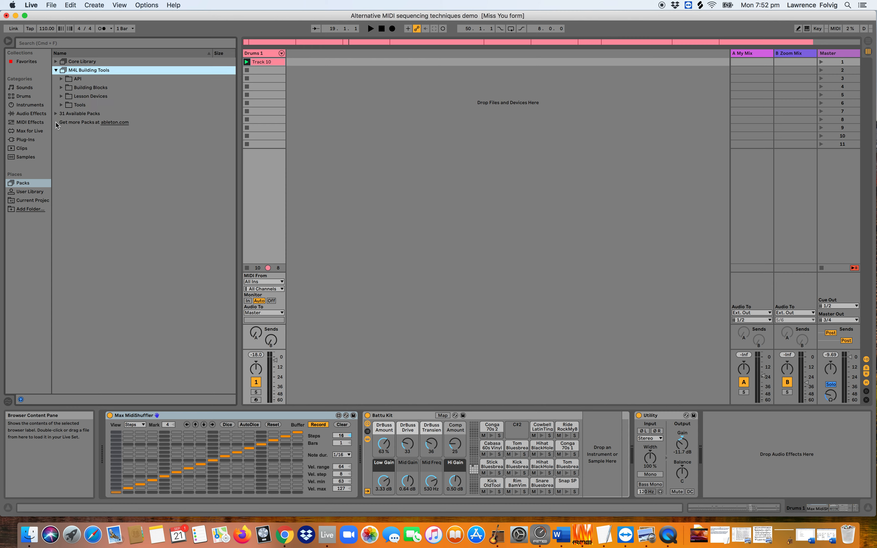
{"action": "left_click", "coordinate": [57, 69]}
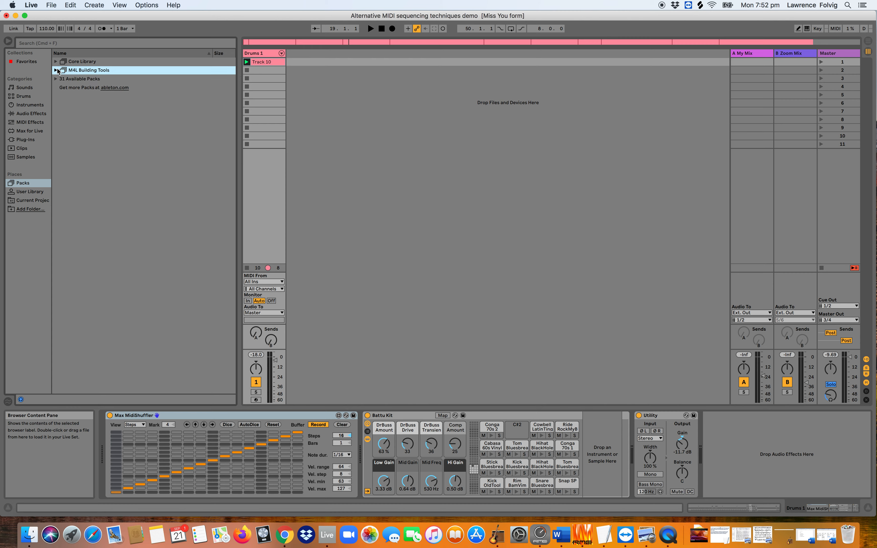
Step: Replace the Max MidiShuffler on Drums 1 with Max StepEcho from the Max for Live MIDI effects
{"action": "left_click", "coordinate": [30, 131]}
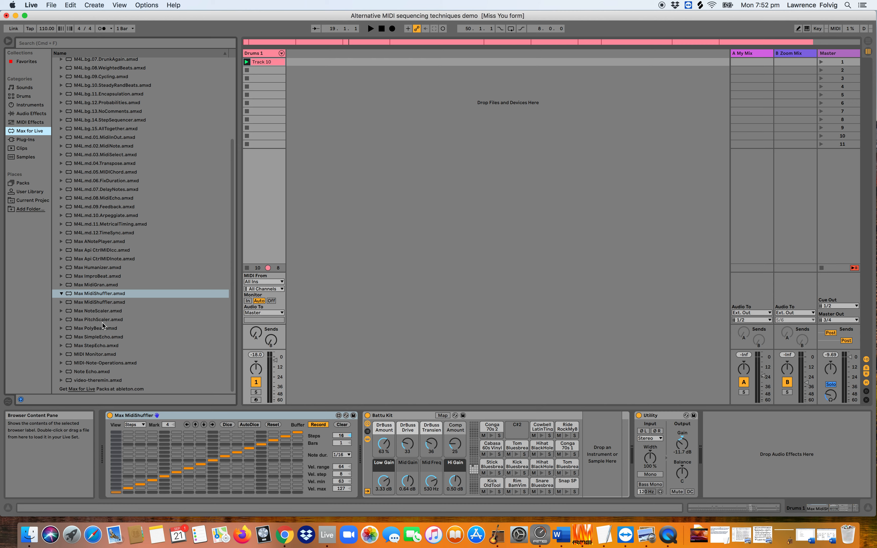
{"action": "left_click", "coordinate": [94, 345]}
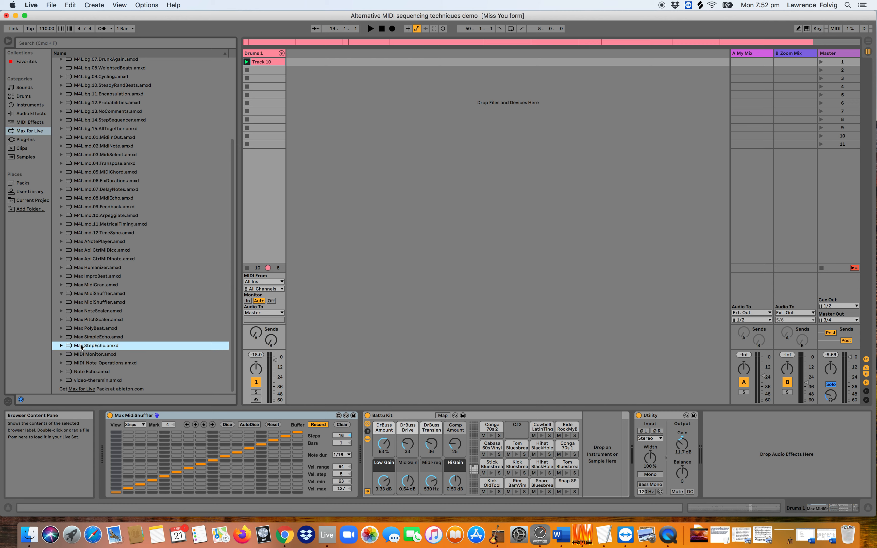
{"action": "left_click", "coordinate": [200, 416]}
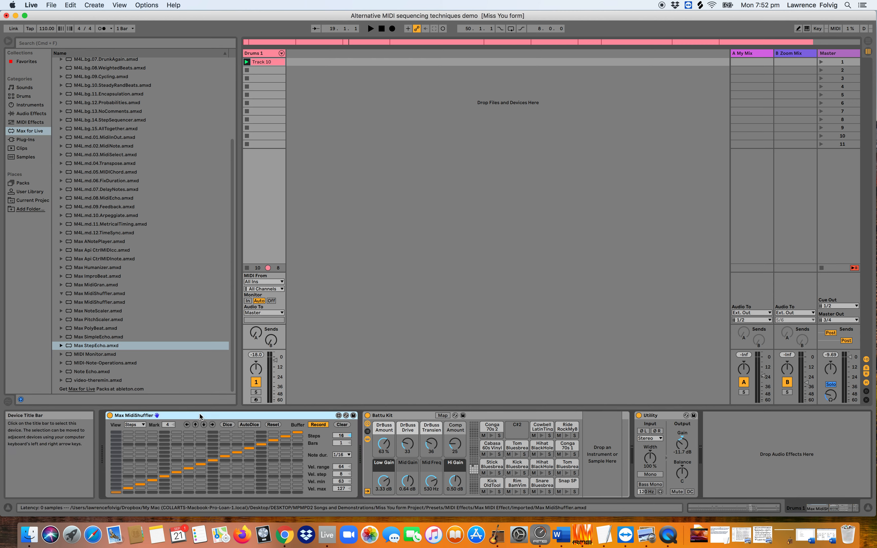
{"action": "key", "text": "Delete"}
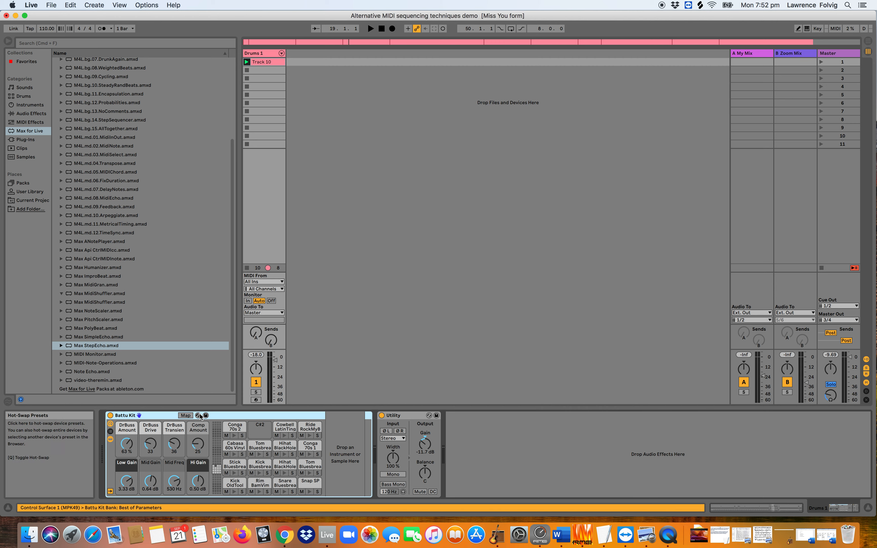
{"action": "left_click", "coordinate": [99, 346]}
{"action": "double_click", "coordinate": [99, 346]}
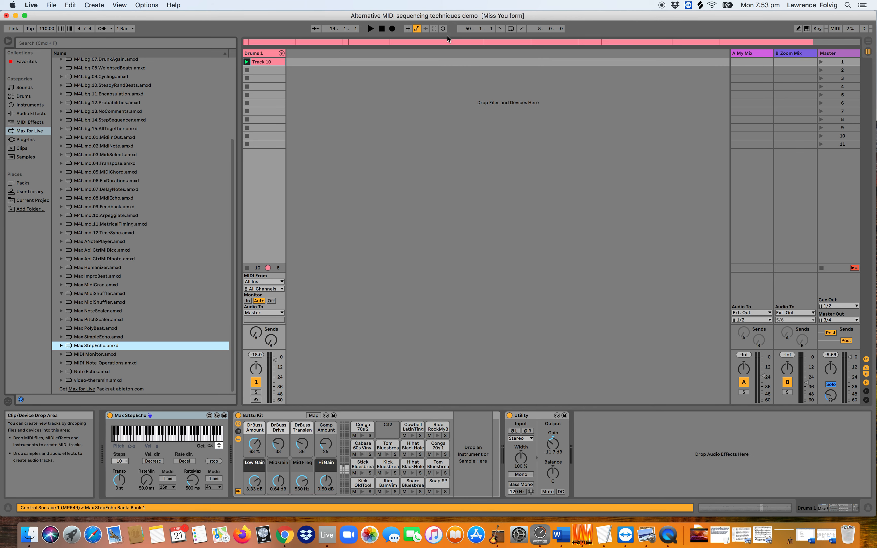
Step: Audition scene 1 through Max StepEcho, stop playback, and set the echo's Steps to 1
{"action": "left_click", "coordinate": [822, 62]}
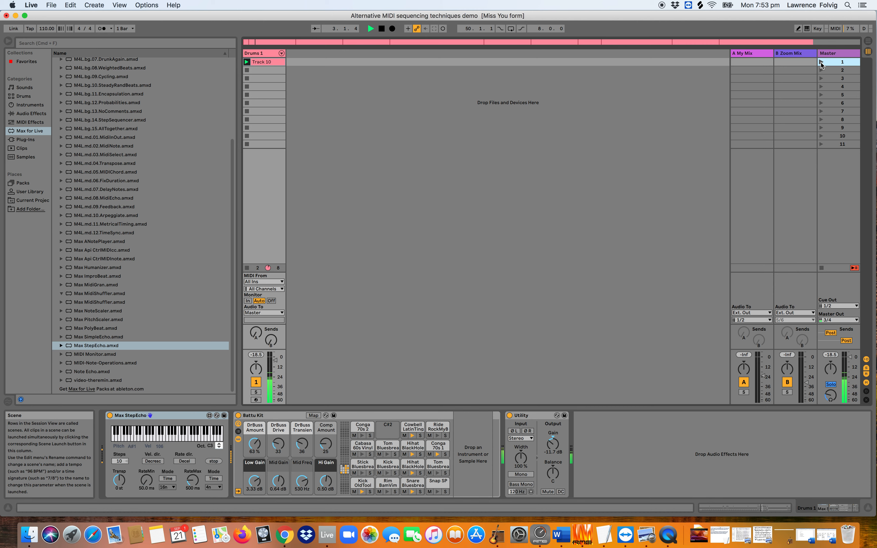
{"action": "key", "text": "space"}
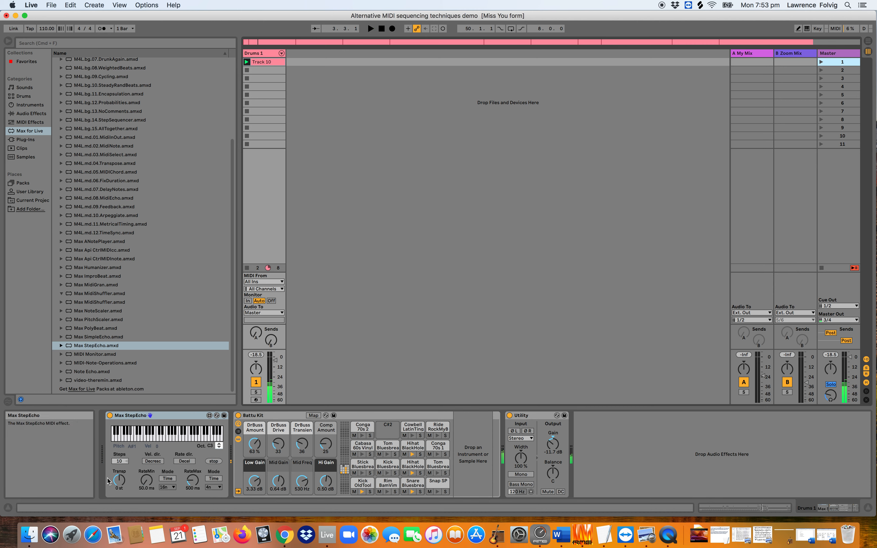
{"action": "left_click", "coordinate": [121, 461]}
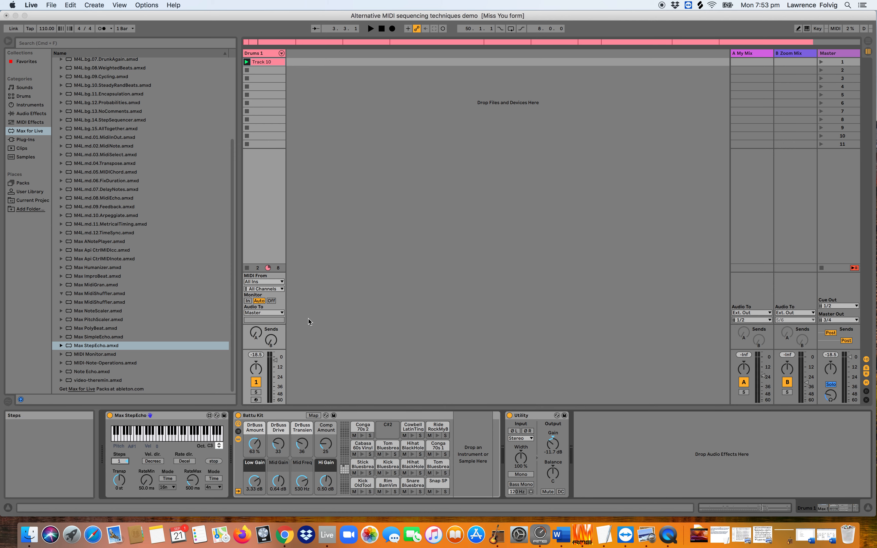
Step: Play scene 1 while raising Max StepEcho's Steps to 3, and stop playback
{"action": "left_click", "coordinate": [821, 62]}
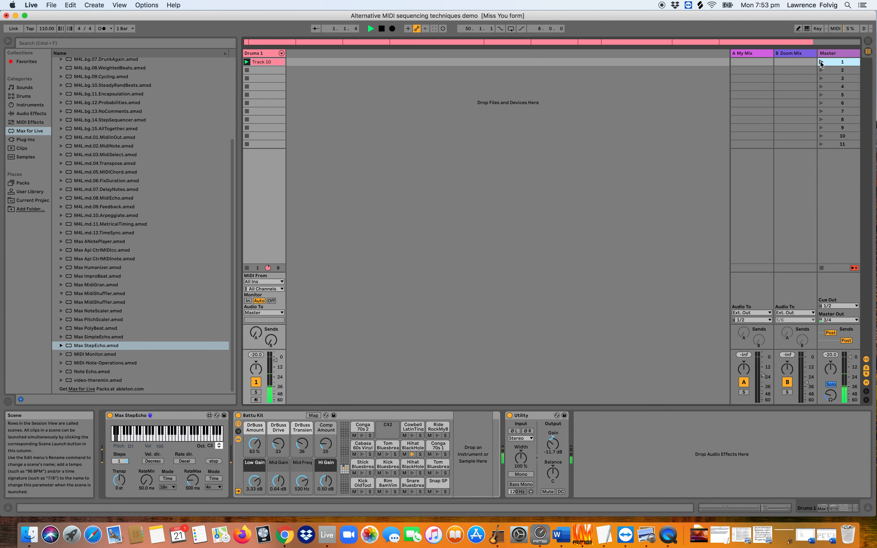
{"action": "left_click", "coordinate": [120, 461]}
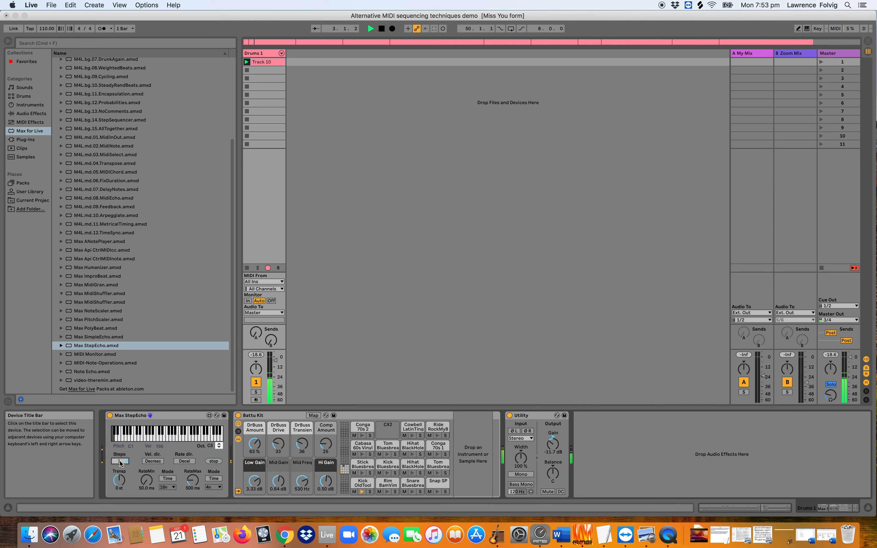
{"action": "left_click_drag", "start_coordinate": [122, 462], "coordinate": [122, 457]}
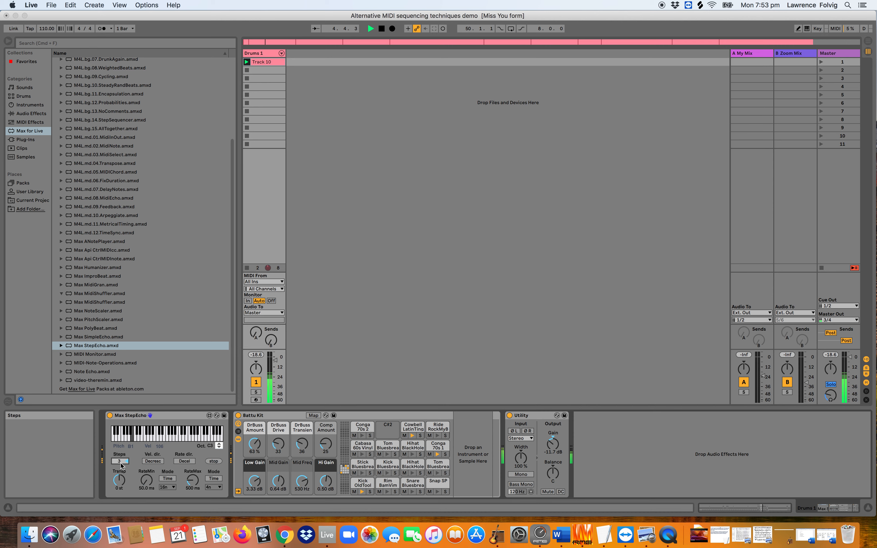
{"action": "key", "text": "space"}
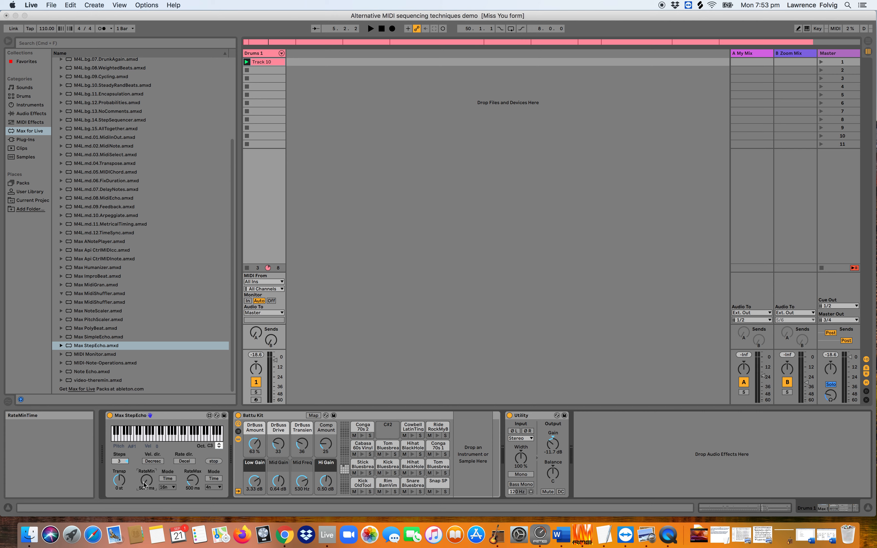
Step: Switch Max StepEcho's RateMin and RateMax to Sync mode, with RateMax at 16n and RateMin at 4n
{"action": "left_click", "coordinate": [168, 480]}
{"action": "left_click", "coordinate": [214, 478]}
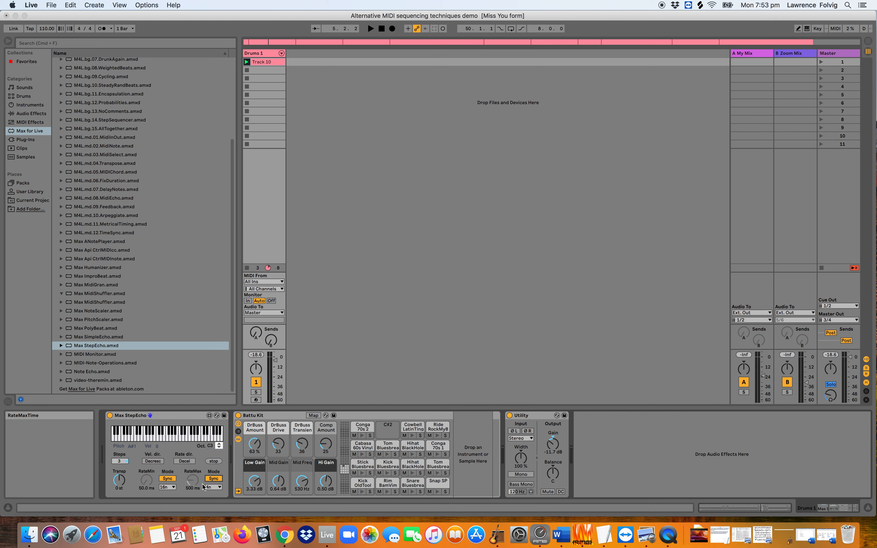
{"action": "left_click", "coordinate": [210, 488]}
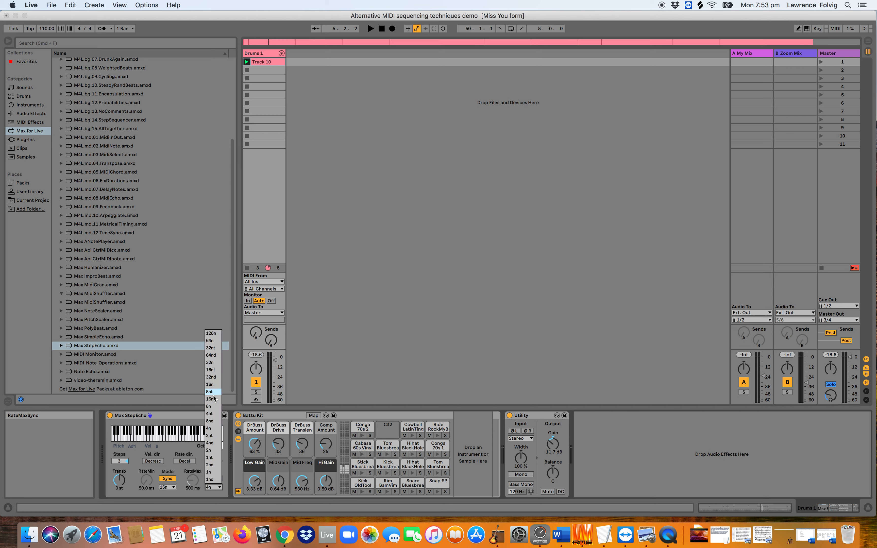
{"action": "left_click", "coordinate": [212, 384]}
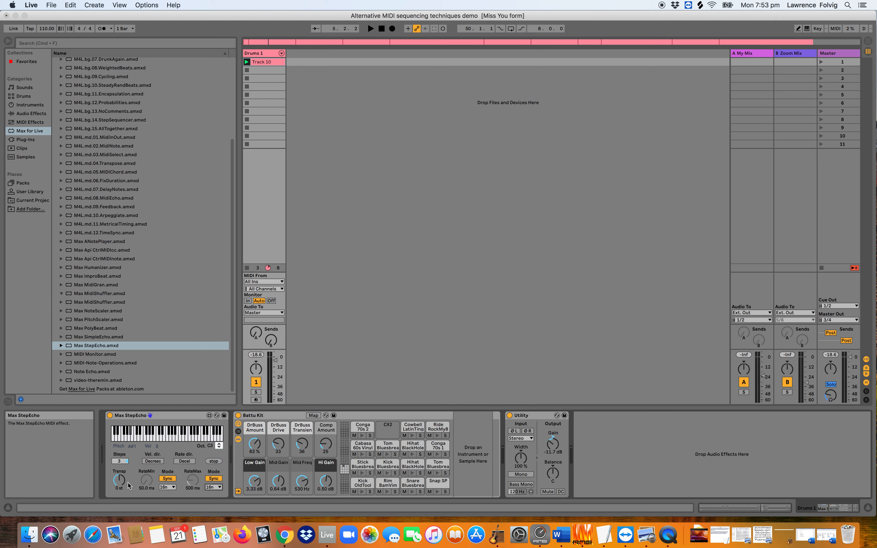
{"action": "left_click", "coordinate": [167, 488]}
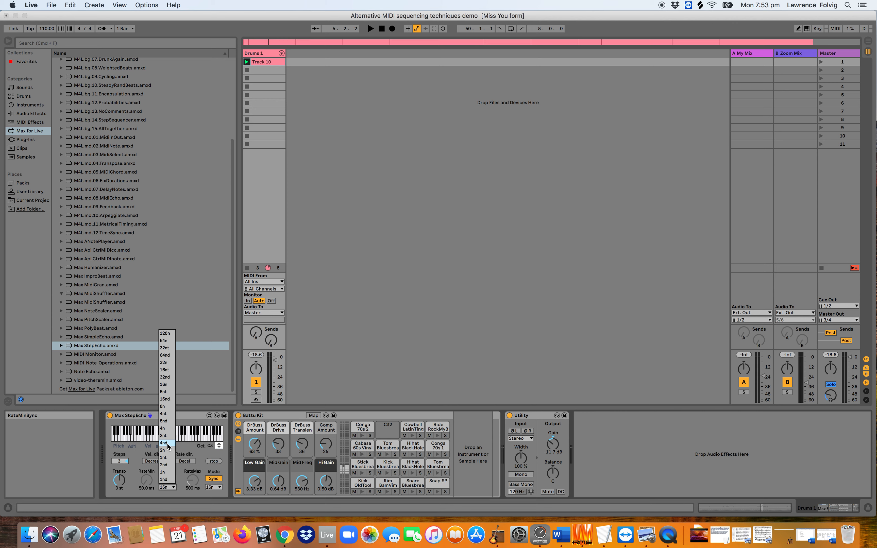
{"action": "left_click", "coordinate": [163, 429]}
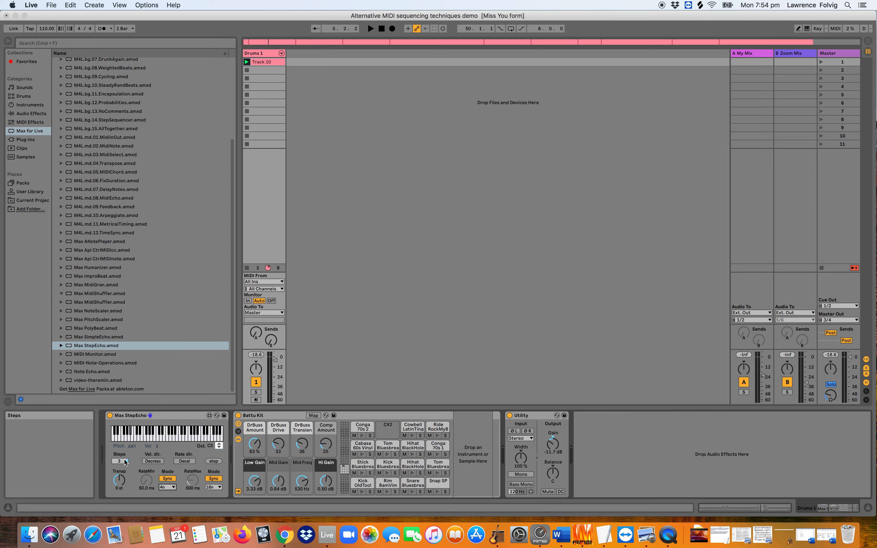
Step: Play scene 1 while trying transposition changes in Max StepEcho, return Transp to 0 st, and stop playback
{"action": "left_click", "coordinate": [821, 62]}
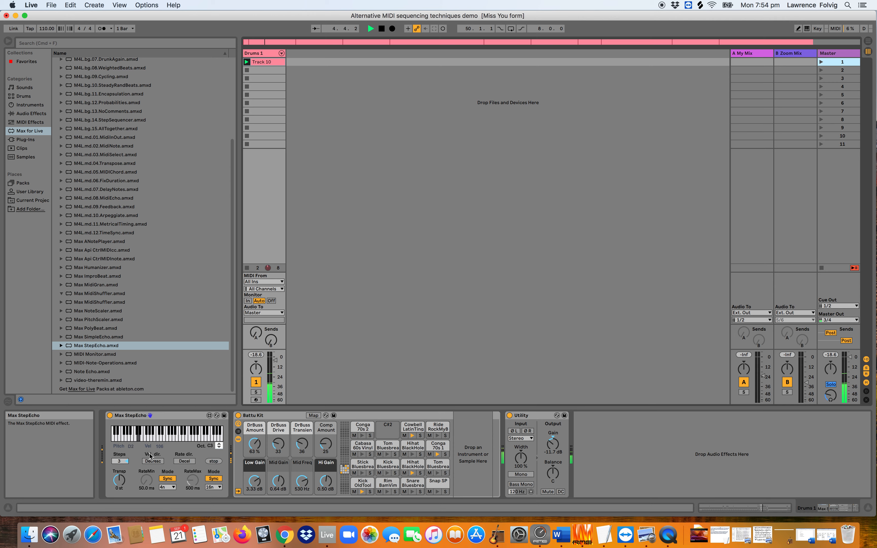
{"action": "left_click", "coordinate": [120, 482]}
{"action": "key", "text": "Up"}
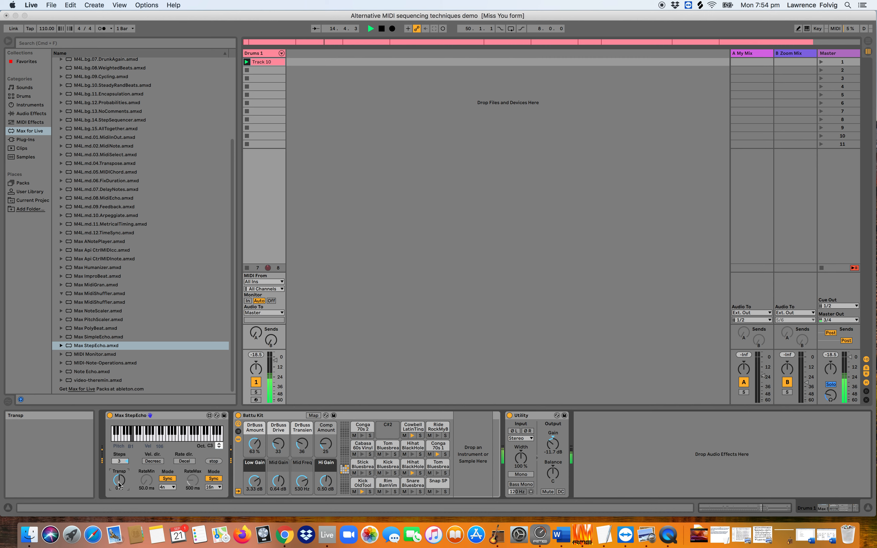
{"action": "left_click_drag", "start_coordinate": [119, 485], "coordinate": [119, 487]}
{"action": "left_click_drag", "start_coordinate": [119, 483], "coordinate": [118, 485]}
{"action": "key", "text": "Down"}
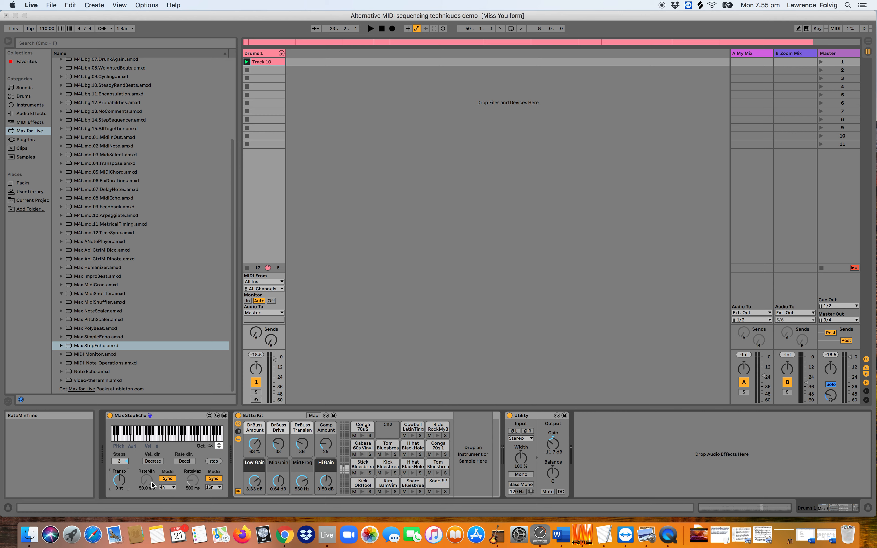
Step: Return RateMin and RateMax in Max StepEcho to Time mode and raise Transp to +2 st while playing scene 1
{"action": "left_click", "coordinate": [167, 479]}
{"action": "left_click", "coordinate": [214, 478]}
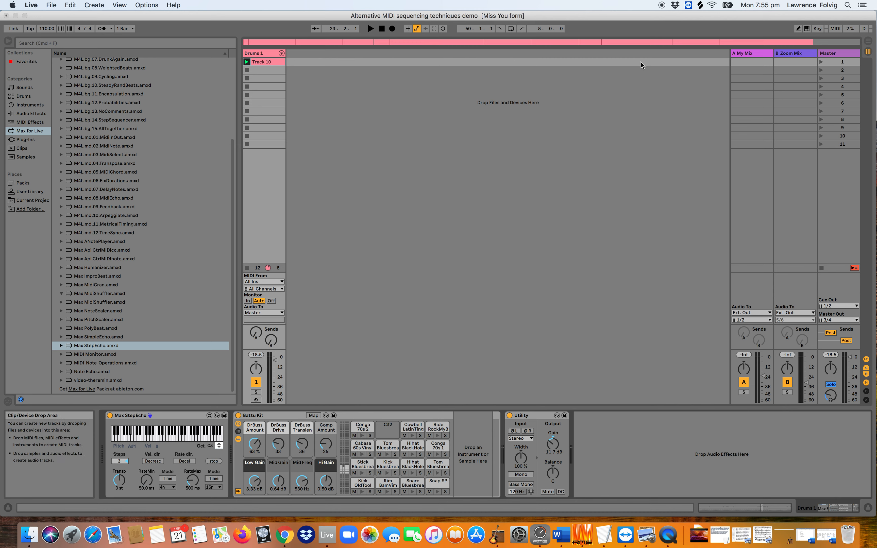
{"action": "left_click", "coordinate": [822, 62]}
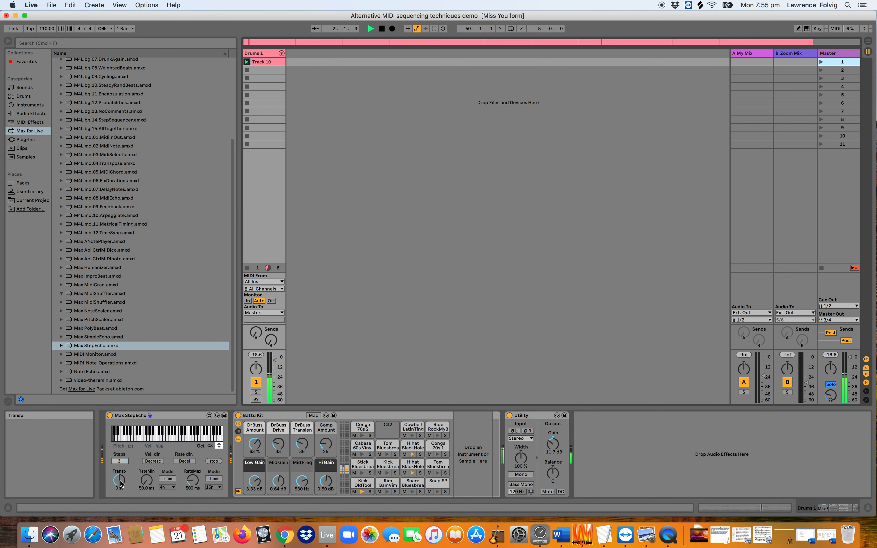
{"action": "left_click_drag", "start_coordinate": [123, 485], "coordinate": [120, 480]}
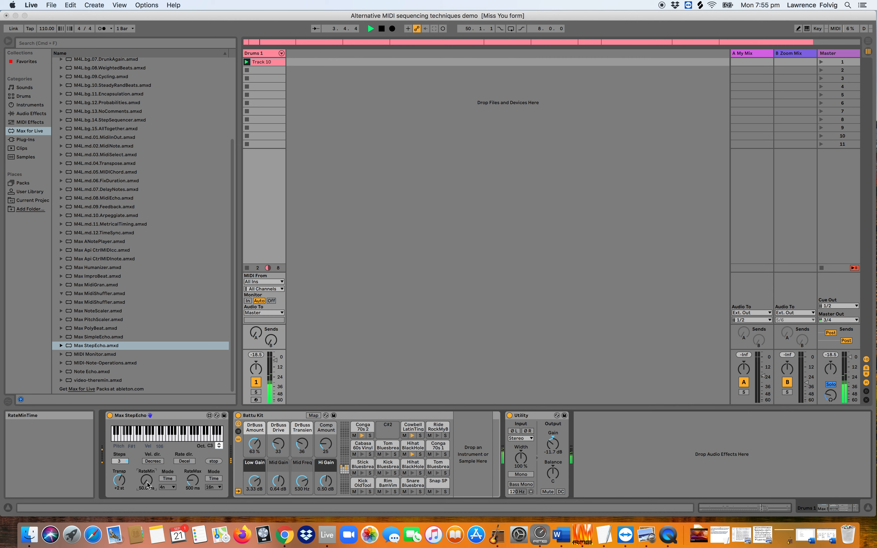
Step: Adjust Max StepEcho's RateMin to 162 ms and RateMax to 457 ms by ear, and stop playback
{"action": "mouse_move", "coordinate": [147, 482]}
{"action": "left_mouse_down"}
{"action": "mouse_move", "coordinate": [192, 481]}
{"action": "mouse_move", "coordinate": [144, 482]}
{"action": "left_mouse_up"}
{"action": "left_click", "coordinate": [192, 483]}
{"action": "left_click_drag", "start_coordinate": [192, 483], "coordinate": [191, 480]}
{"action": "left_click_drag", "start_coordinate": [194, 482], "coordinate": [194, 481]}
{"action": "left_click_drag", "start_coordinate": [194, 484], "coordinate": [194, 482]}
{"action": "left_click_drag", "start_coordinate": [146, 481], "coordinate": [145, 486]}
{"action": "left_click", "coordinate": [194, 484]}
{"action": "left_click", "coordinate": [147, 481]}
{"action": "left_click_drag", "start_coordinate": [147, 480], "coordinate": [147, 480]}
{"action": "left_click_drag", "start_coordinate": [147, 481], "coordinate": [147, 481]}
{"action": "left_click_drag", "start_coordinate": [123, 482], "coordinate": [123, 482]}
{"action": "left_click_drag", "start_coordinate": [196, 481], "coordinate": [196, 480]}
{"action": "left_click_drag", "start_coordinate": [147, 483], "coordinate": [146, 482]}
{"action": "key", "text": "space"}
{"action": "left_click", "coordinate": [147, 484]}
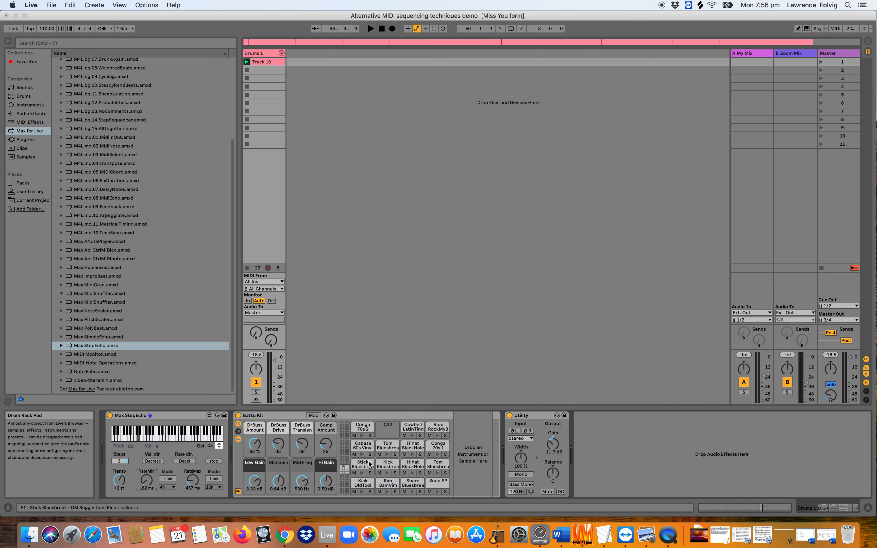
Step: Play scene 1 and delete the Ride RockMyB sound from its Battu Kit pad
{"action": "left_click", "coordinate": [822, 63]}
{"action": "left_click", "coordinate": [822, 62]}
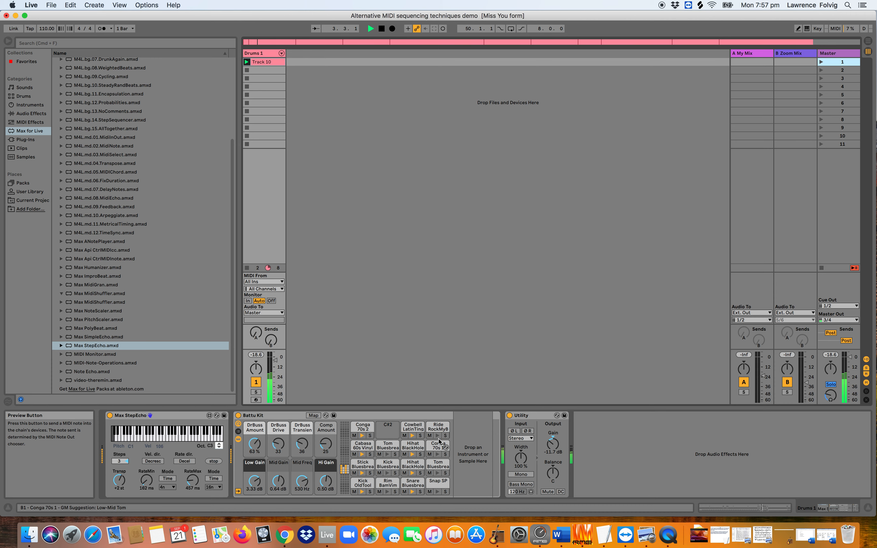
{"action": "left_click", "coordinate": [434, 431]}
{"action": "key", "text": "Delete"}
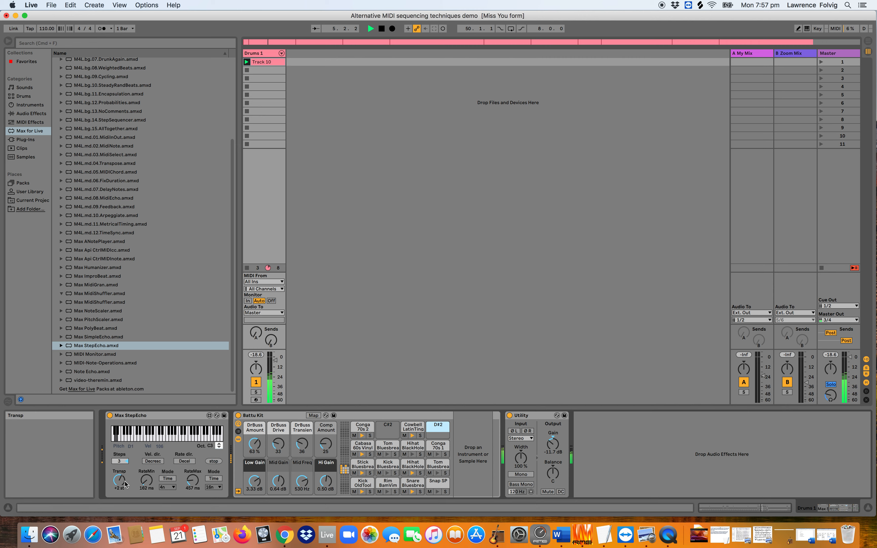
Step: Compare the drum pattern with Max StepEcho bypassed and re-enabled, and stop playback
{"action": "left_click", "coordinate": [110, 416]}
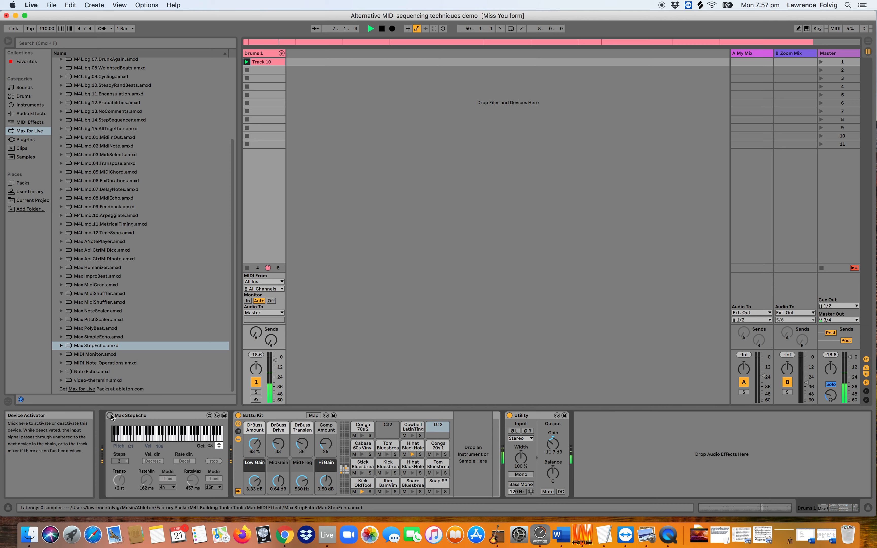
{"action": "left_click", "coordinate": [110, 415]}
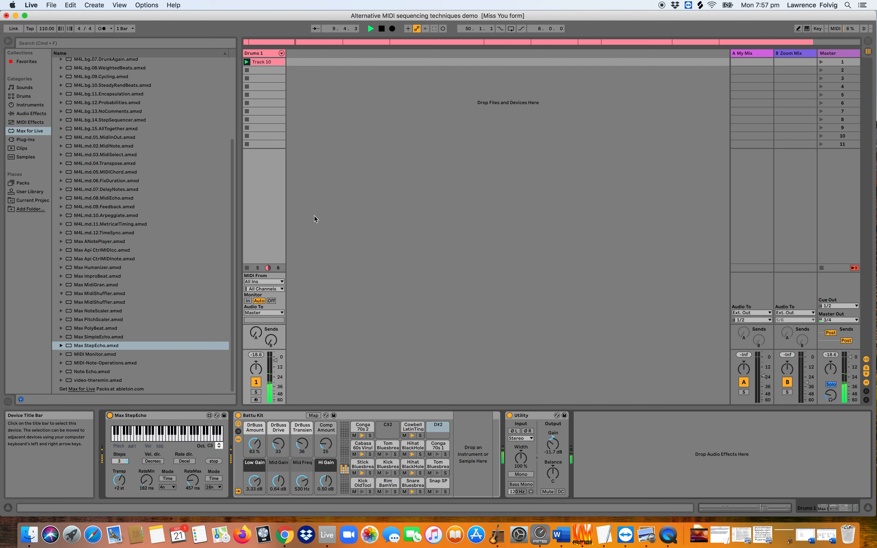
{"action": "key", "text": "space"}
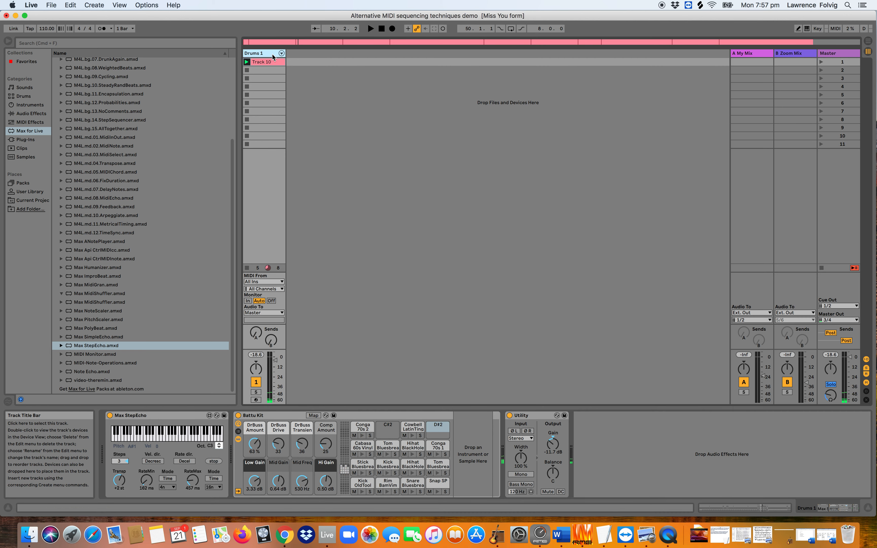
Step: Duplicate the Drums 1 track and remove Max StepEcho and the Track 10 clip from the copy
{"action": "key", "text": "super+d"}
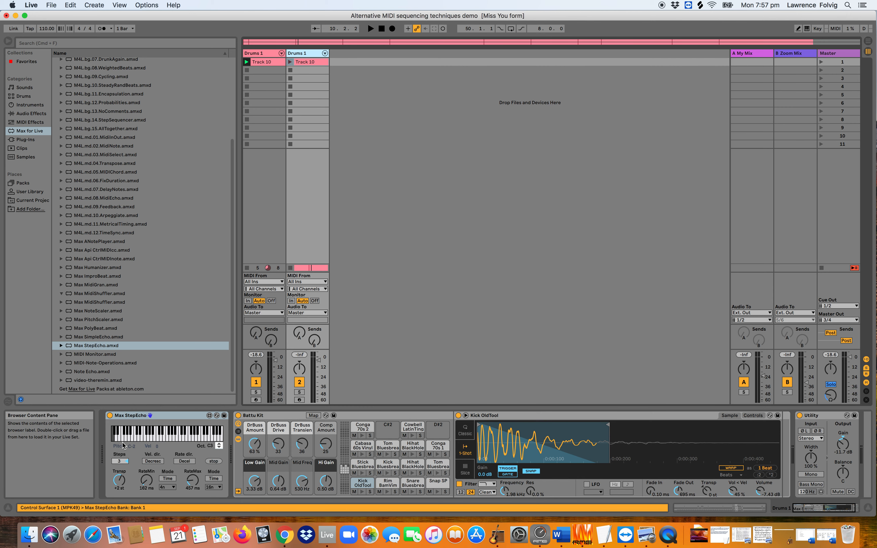
{"action": "left_click", "coordinate": [124, 419]}
{"action": "key", "text": "Delete"}
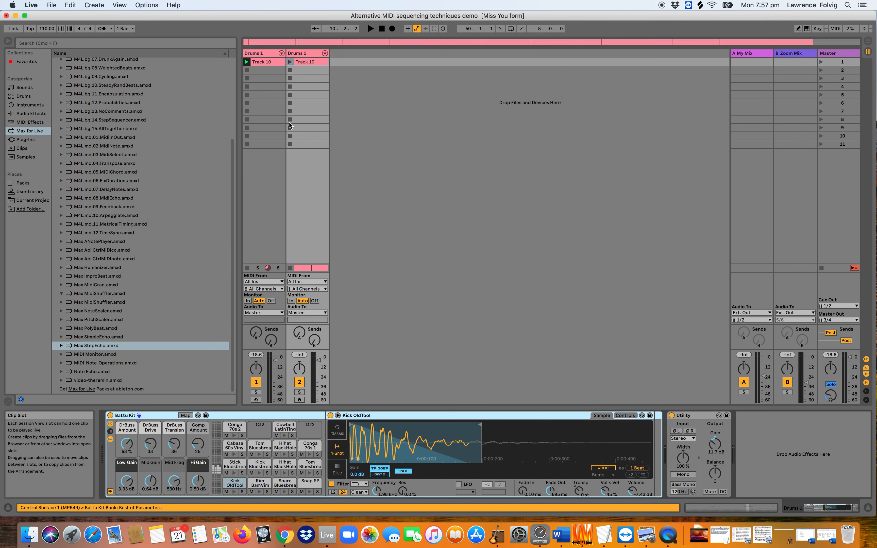
{"action": "key", "text": "Delete"}
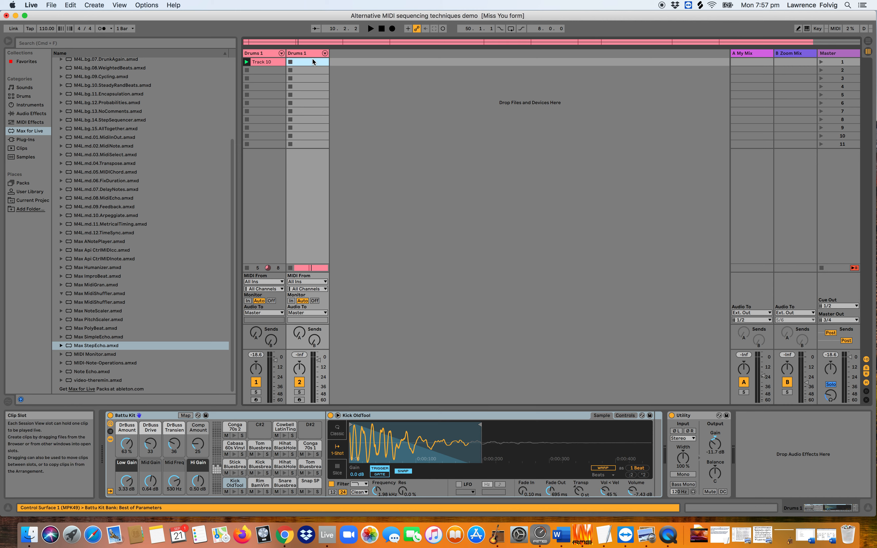
Step: Rename the duplicated drum track as Drums 2
{"action": "left_click", "coordinate": [306, 53]}
{"action": "key", "text": "super+r"}
{"action": "key", "text": "Right"}
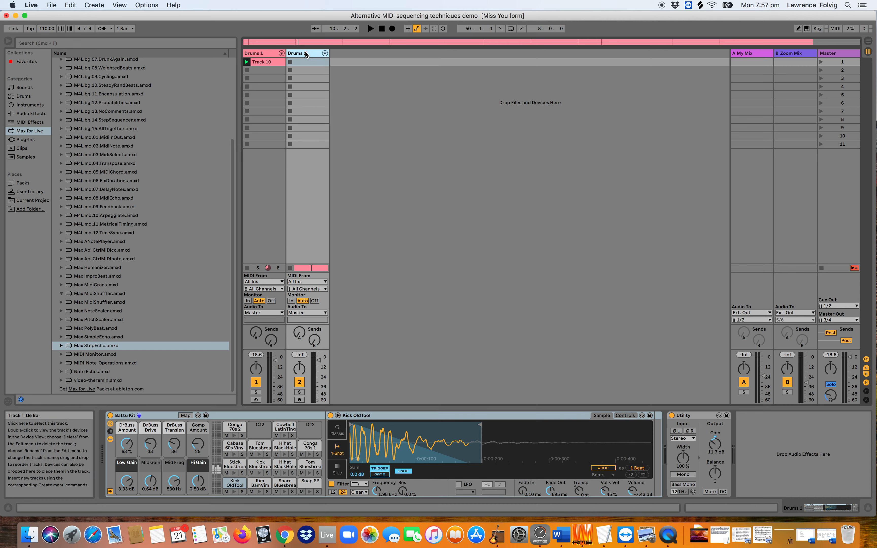
{"action": "type", "text": "2"}
{"action": "key", "text": "Return"}
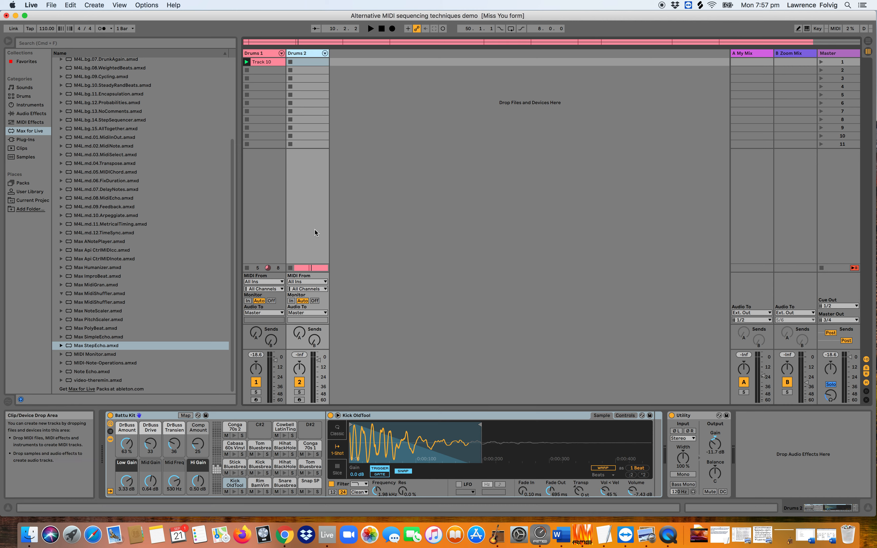
Step: Set Drums 2 to receive its MIDI from Drums 1 and arm it for recording
{"action": "left_click", "coordinate": [297, 282]}
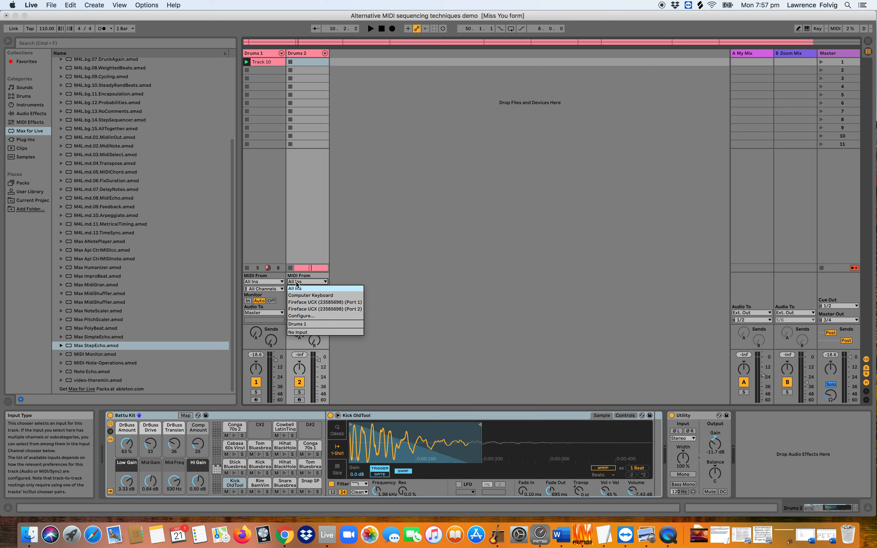
{"action": "left_click", "coordinate": [298, 324]}
{"action": "left_click", "coordinate": [299, 400]}
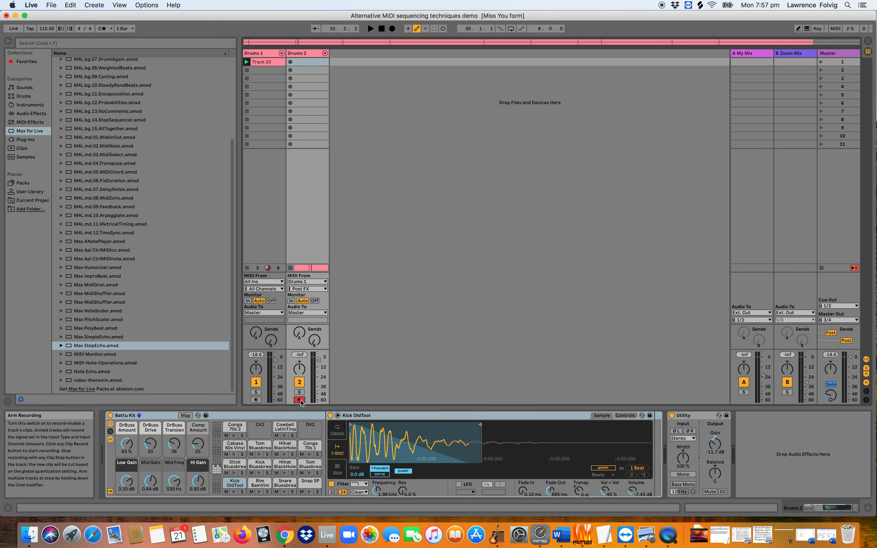
Step: Record the echoed pattern as a four-bar clip in Drums 2's first slot, and mute Drums 1
{"action": "left_click", "coordinate": [290, 62]}
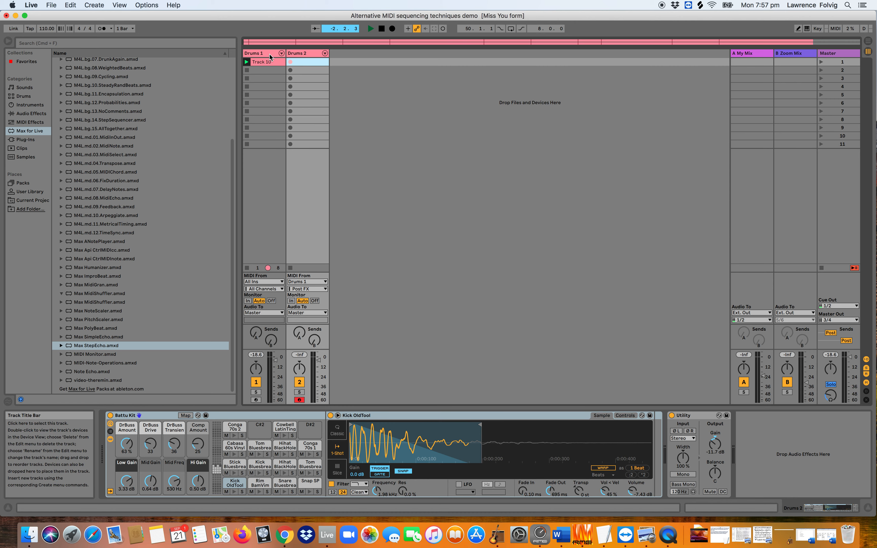
{"action": "left_click", "coordinate": [271, 56]}
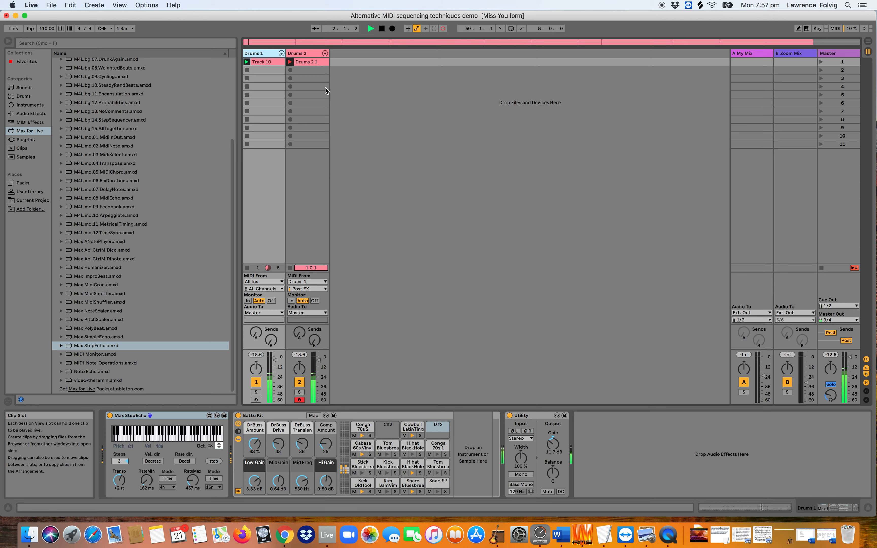
{"action": "left_click", "coordinate": [291, 61]}
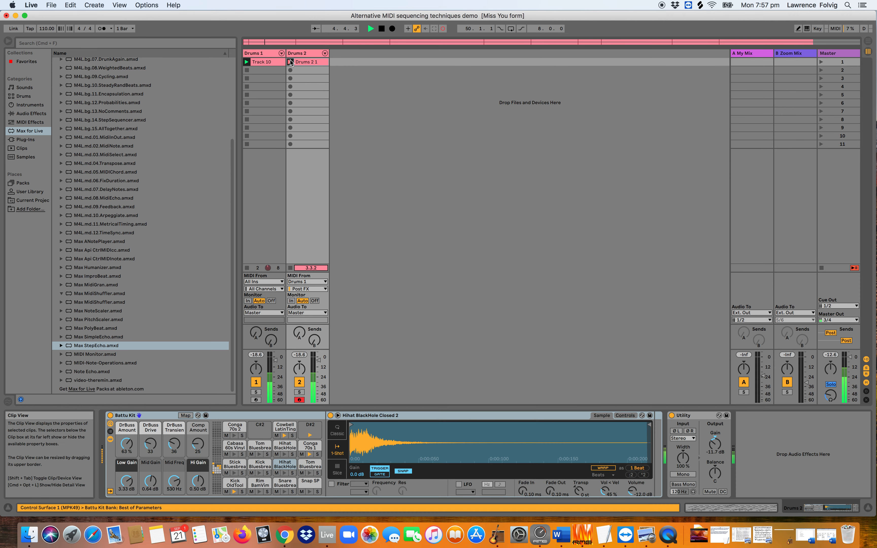
{"action": "left_click", "coordinate": [259, 382]}
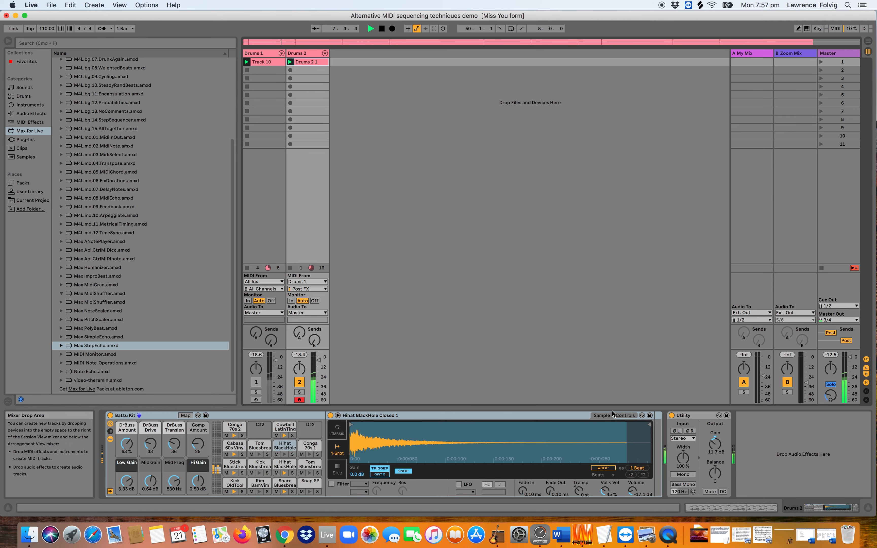
Step: Compare the notes of the recorded Drums 2 clip with those of the original Track 10 clip
{"action": "left_click", "coordinate": [712, 509]}
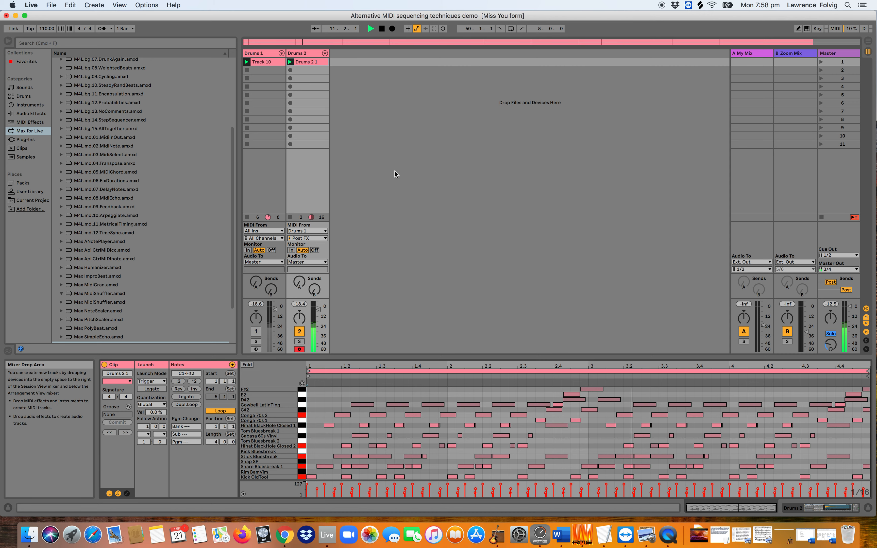
{"action": "left_click", "coordinate": [268, 55]}
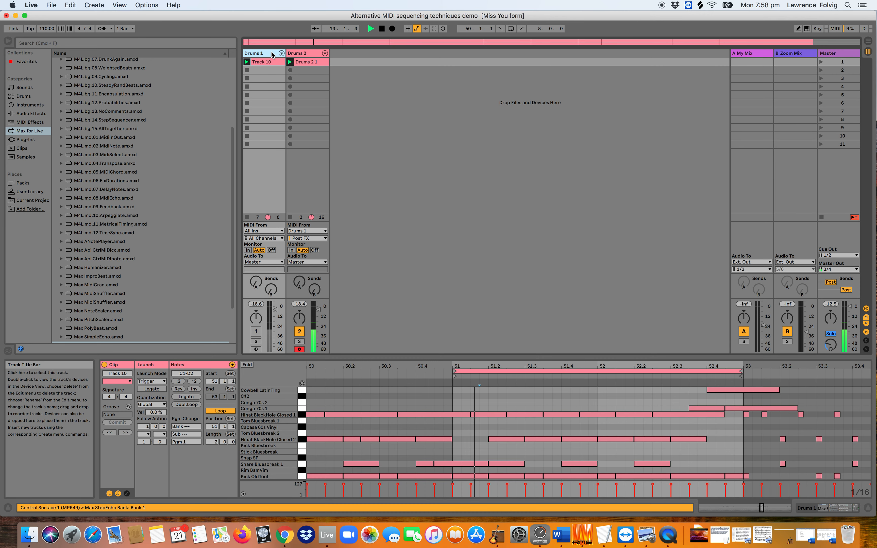
{"action": "left_click", "coordinate": [301, 54]}
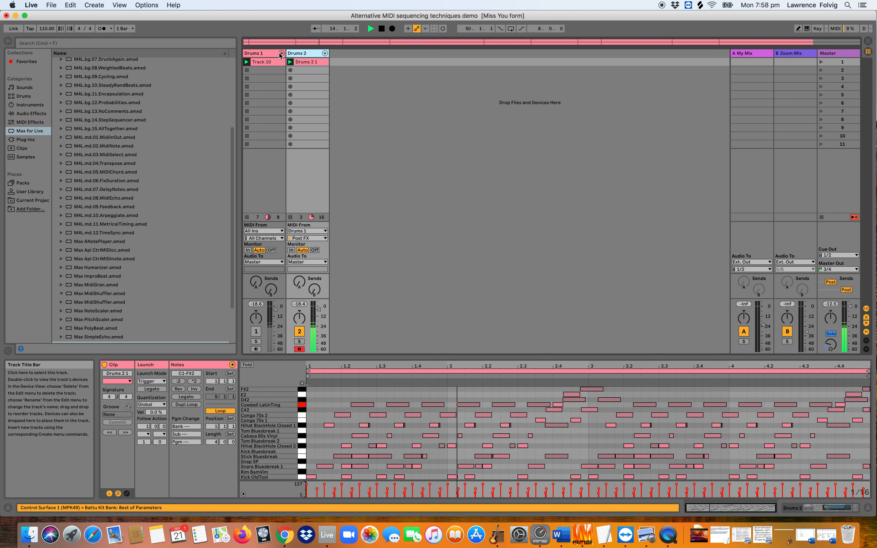
{"action": "left_click", "coordinate": [269, 55]}
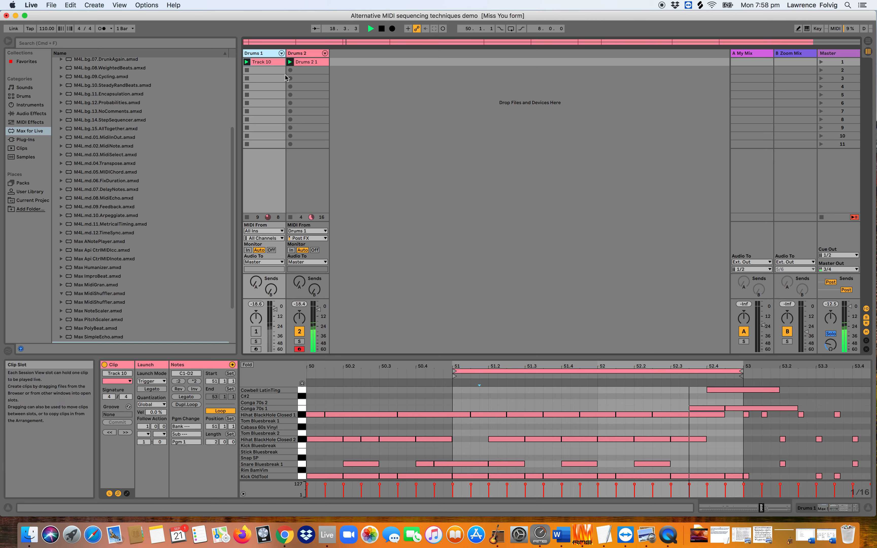
Step: Unmute Drums 1 and mute Drums 2 to hear the source track, and stop playback
{"action": "left_click", "coordinate": [255, 331]}
{"action": "left_click", "coordinate": [300, 332]}
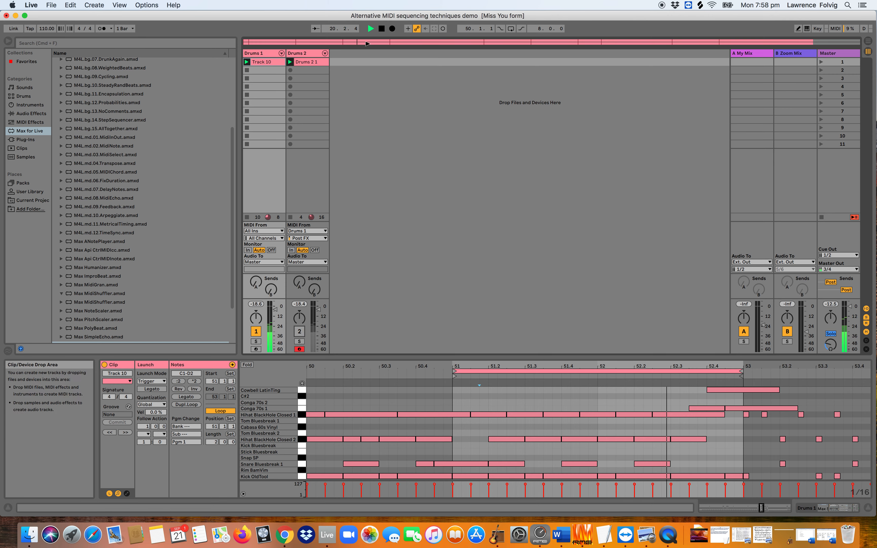
{"action": "left_click", "coordinate": [382, 28]}
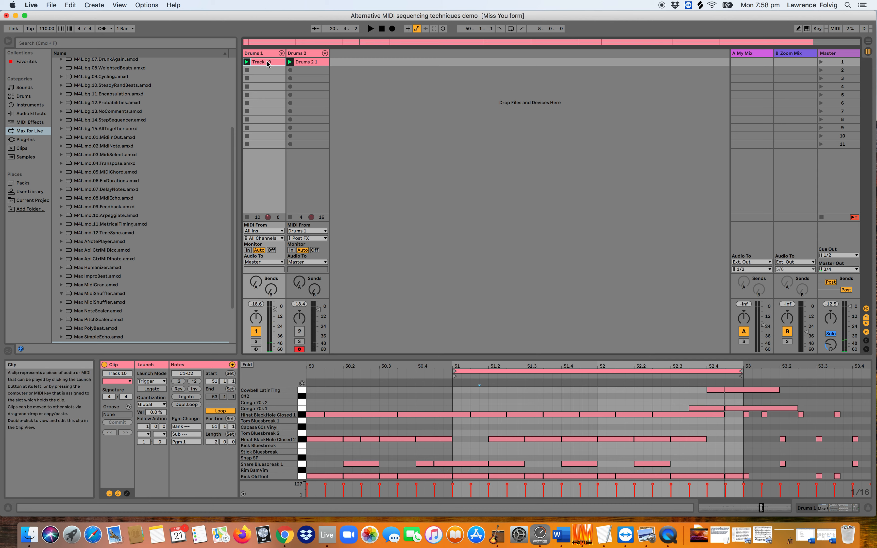
Step: Duplicate the Track 10 clip into the second slot of Drums 1
{"action": "key", "text": "super+d"}
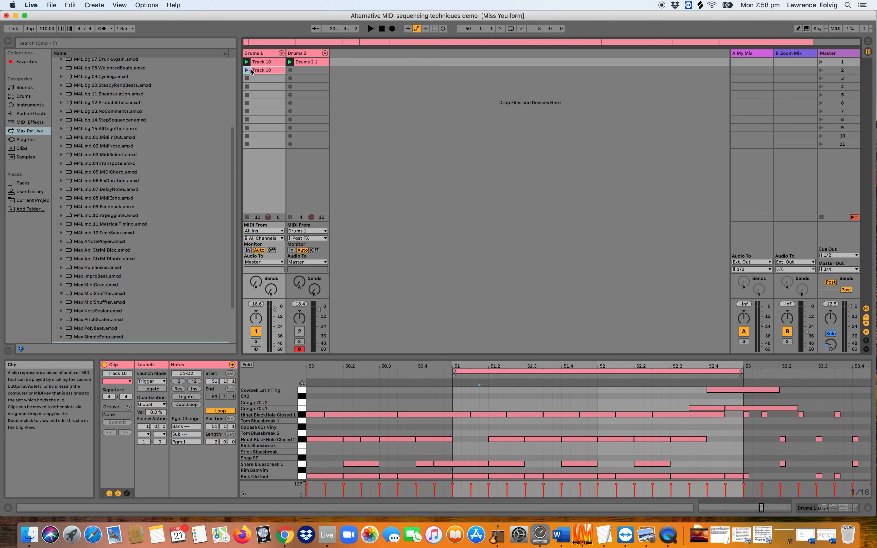
Step: Launch scene 2 and set the Max StepEcho transposition on Drums 1 to -2 st
{"action": "left_click", "coordinate": [266, 70]}
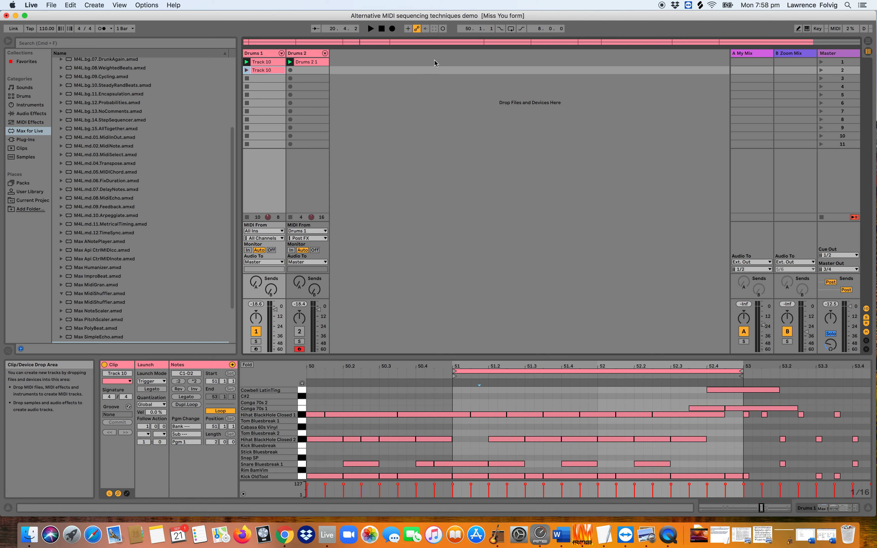
{"action": "left_click", "coordinate": [821, 70]}
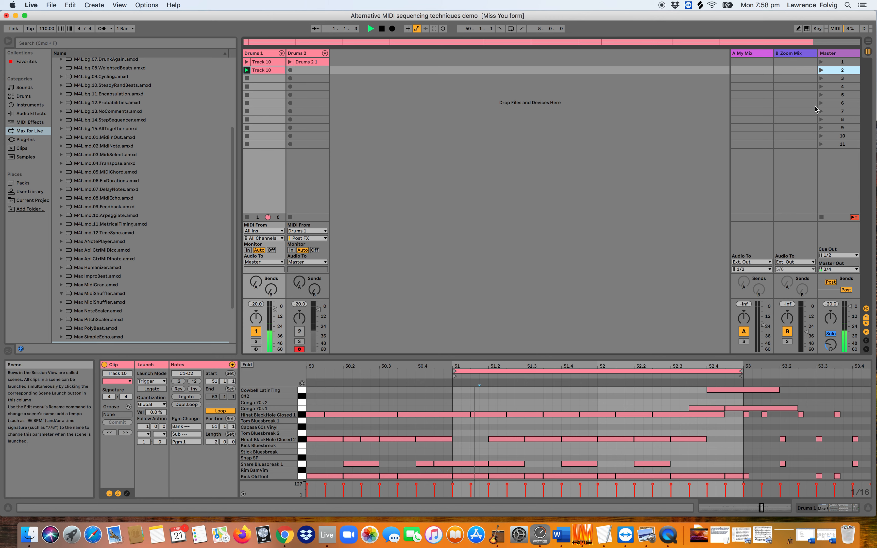
{"action": "key", "text": "shift+Tab"}
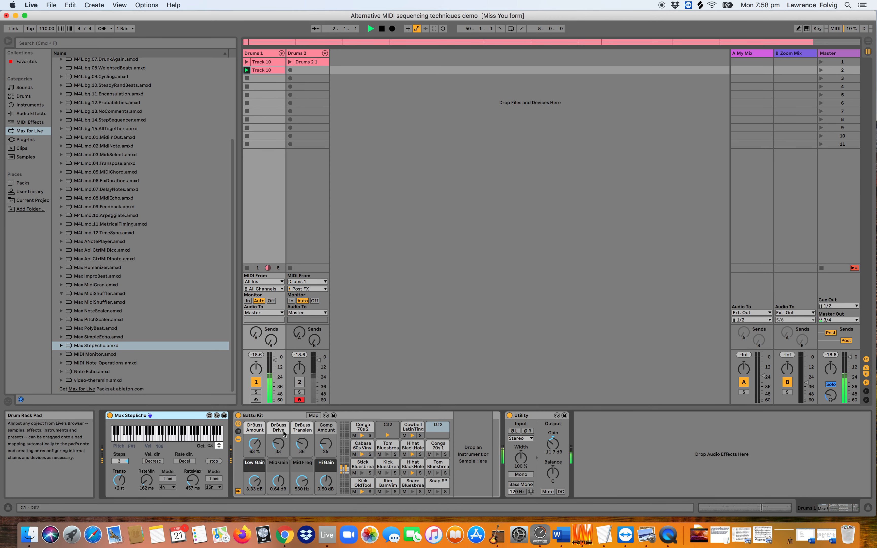
{"action": "left_click", "coordinate": [121, 481]}
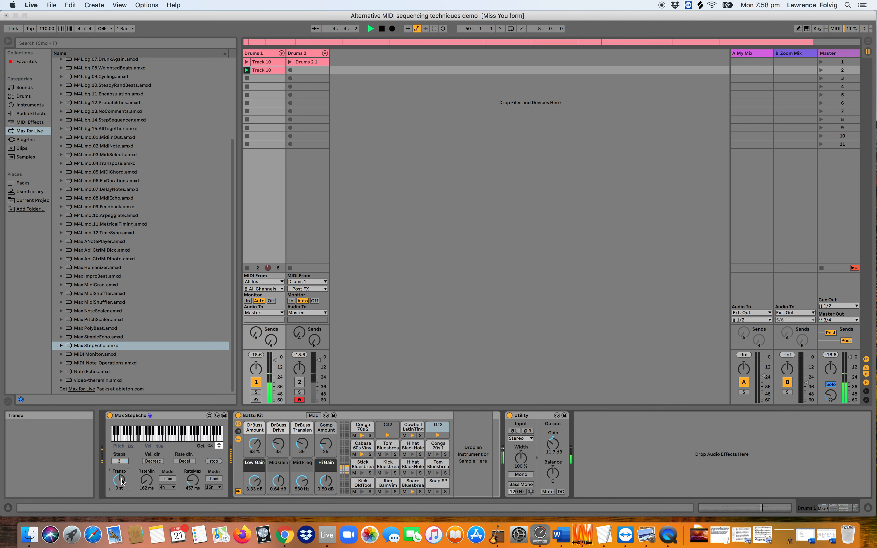
{"action": "key", "text": "Down"}
{"action": "key", "text": "Down"}
{"action": "key", "text": "Down"}
Step: Record the echoed pattern as a clip in the second slot of Drums 2 and unmute Drums 2
{"action": "left_click", "coordinate": [291, 70]}
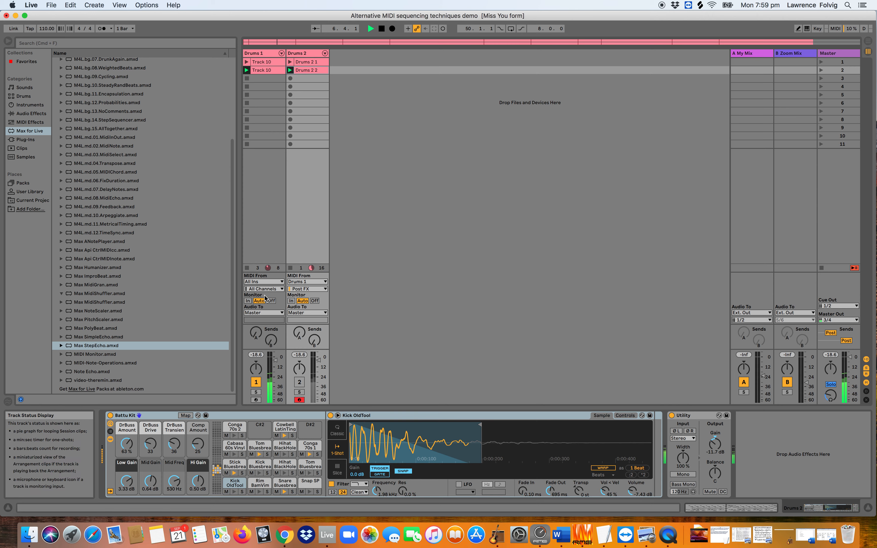
{"action": "left_click", "coordinate": [300, 382]}
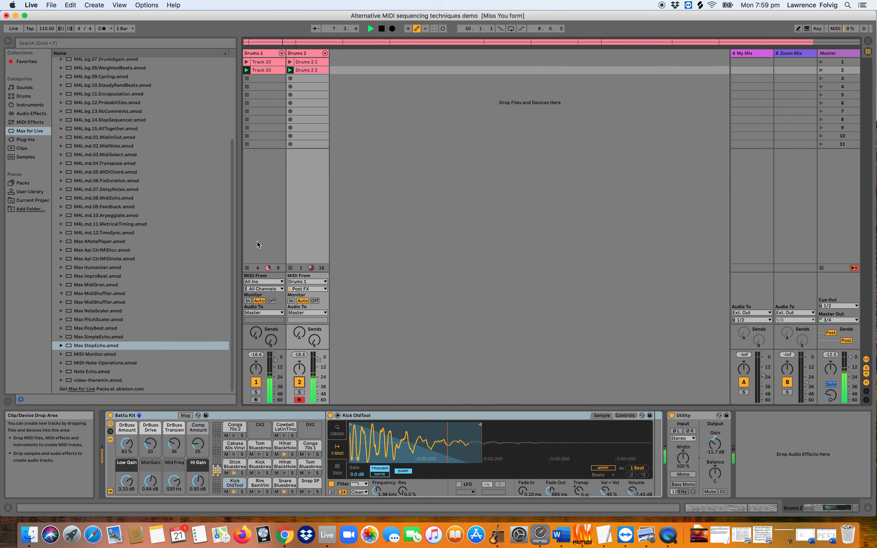
Step: Turn off Max StepEcho on Drums 1 and stop playback
{"action": "left_click", "coordinate": [260, 53]}
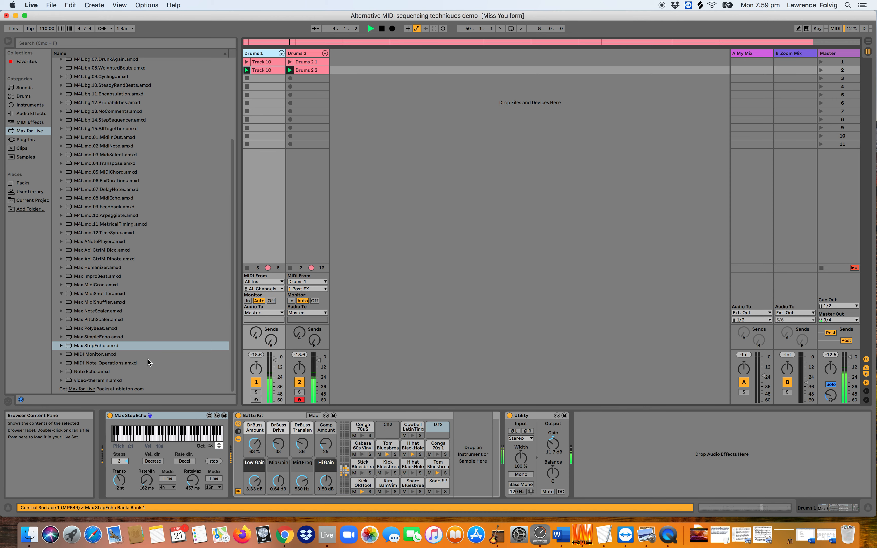
{"action": "left_click", "coordinate": [110, 415]}
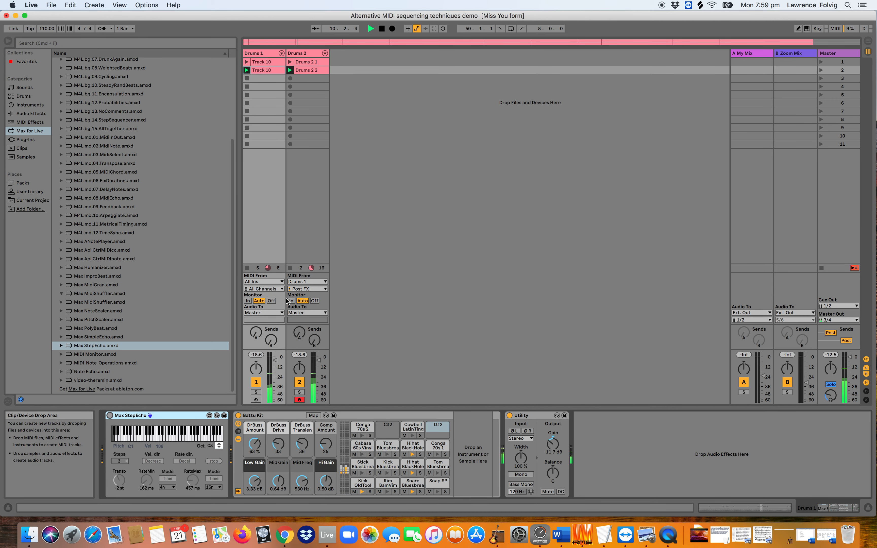
{"action": "left_click", "coordinate": [276, 62]}
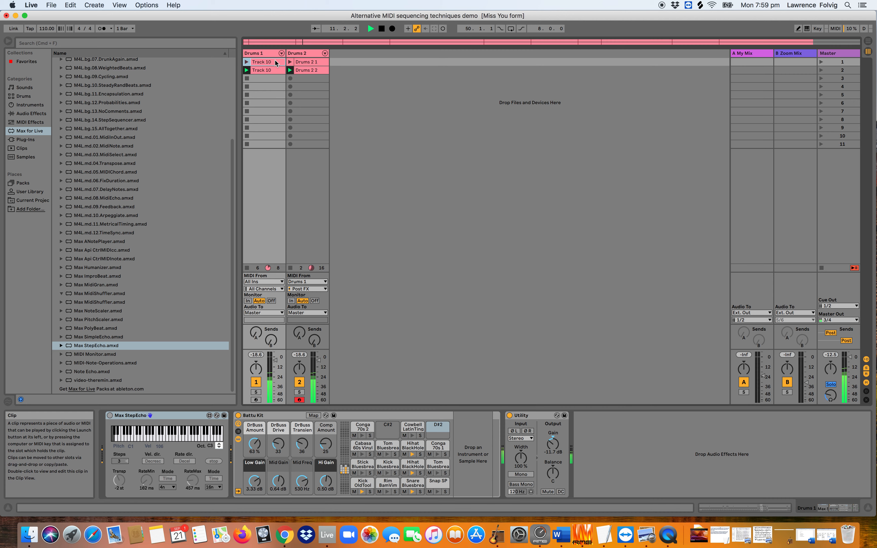
{"action": "key", "text": "space"}
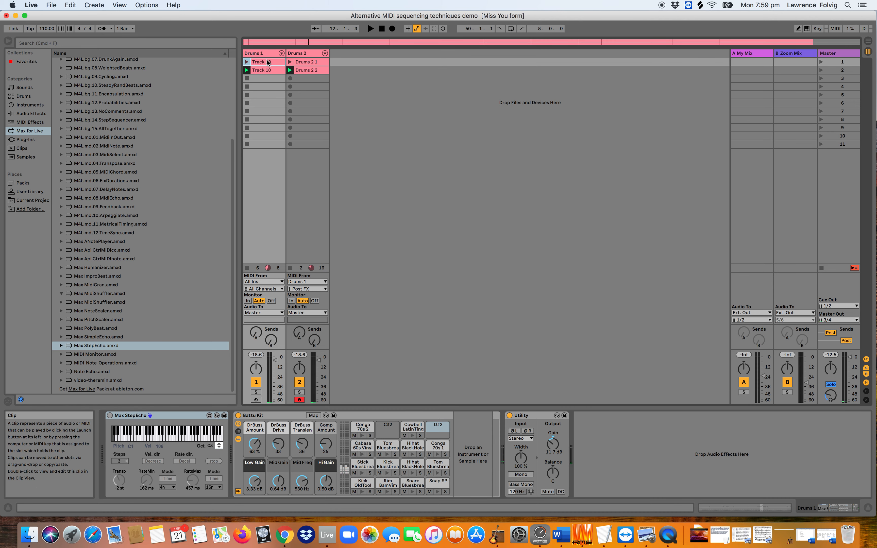
Step: Set the Drums 2 1 clip's follow action to Any after 2 bars
{"action": "left_click", "coordinate": [301, 63]}
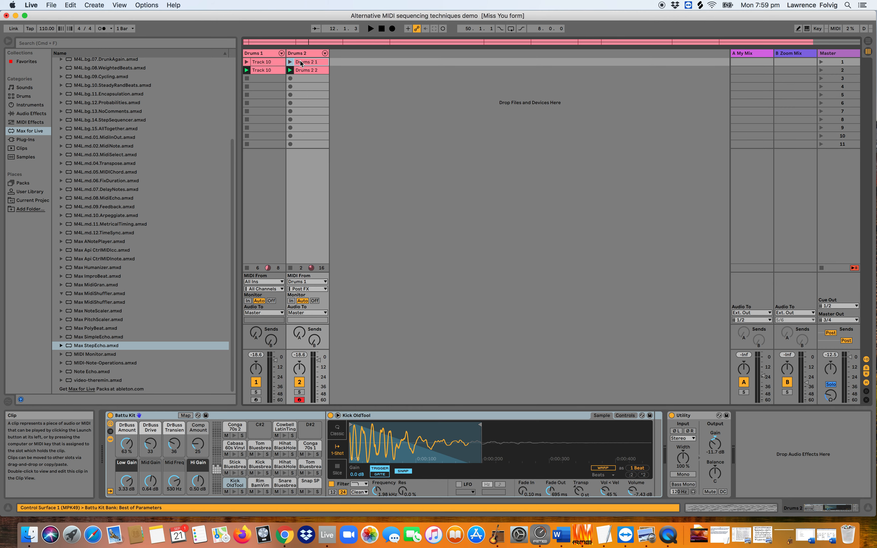
{"action": "left_click", "coordinate": [709, 508]}
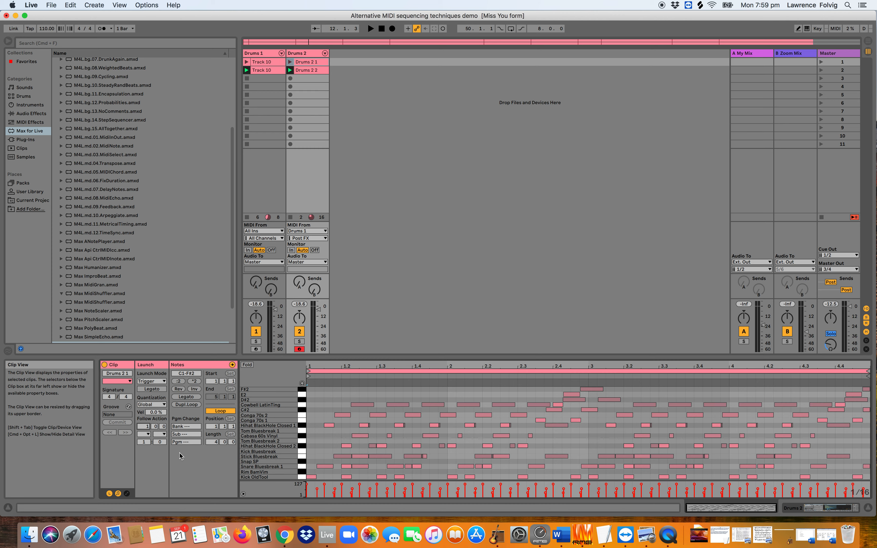
{"action": "left_click", "coordinate": [146, 434]}
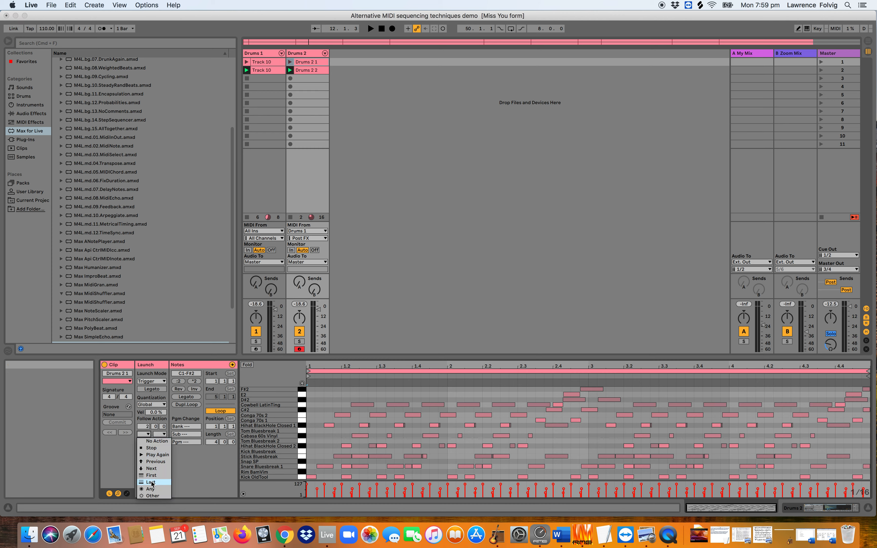
{"action": "left_click", "coordinate": [155, 490]}
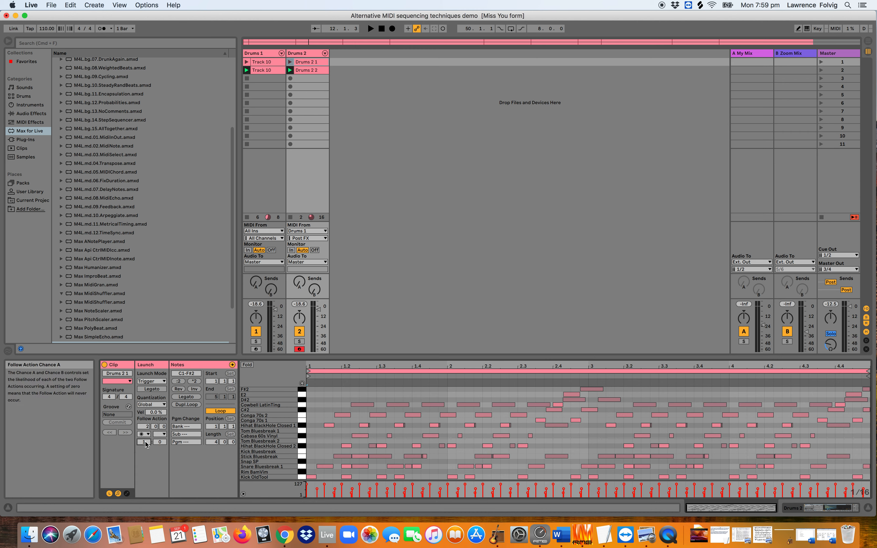
Step: Give the Drums 2 2 clip a follow action of Any after 2 bars
{"action": "left_click", "coordinate": [314, 63]}
{"action": "left_click", "coordinate": [310, 71]}
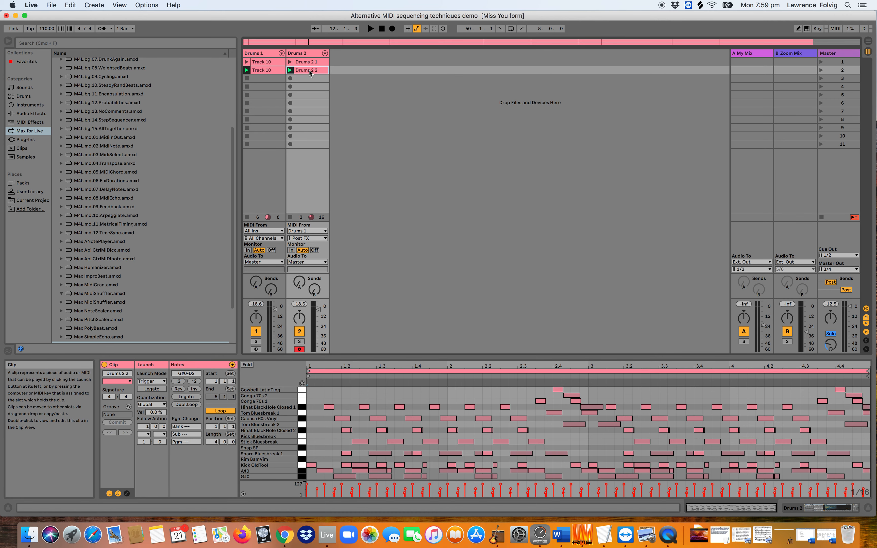
{"action": "left_click", "coordinate": [145, 427]}
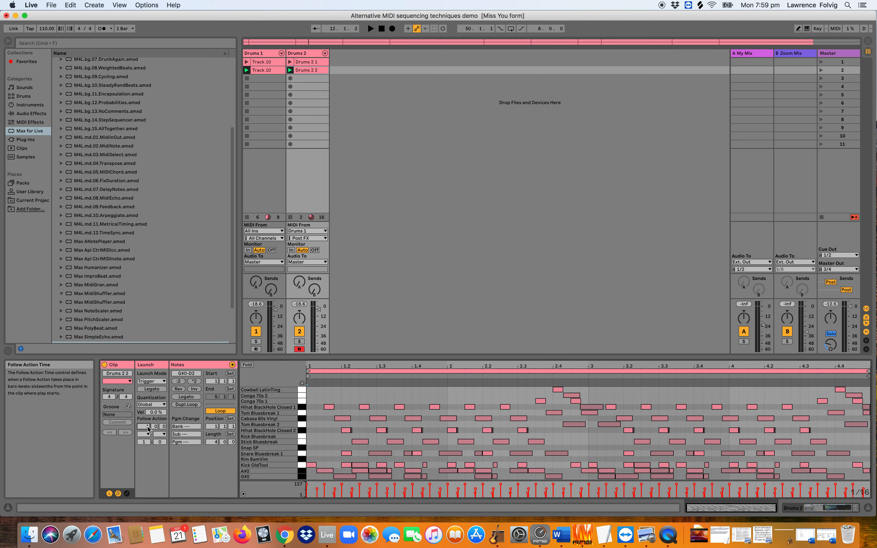
{"action": "left_click", "coordinate": [144, 434]}
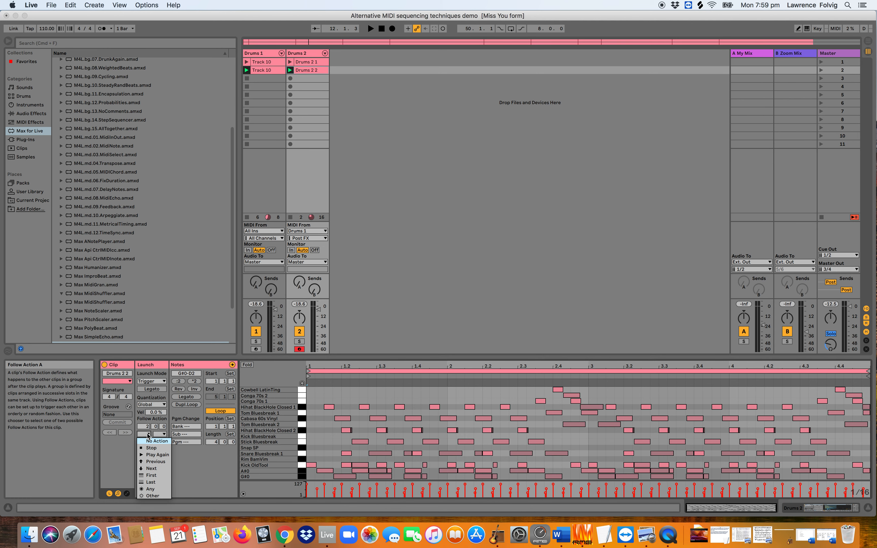
{"action": "left_click", "coordinate": [154, 488]}
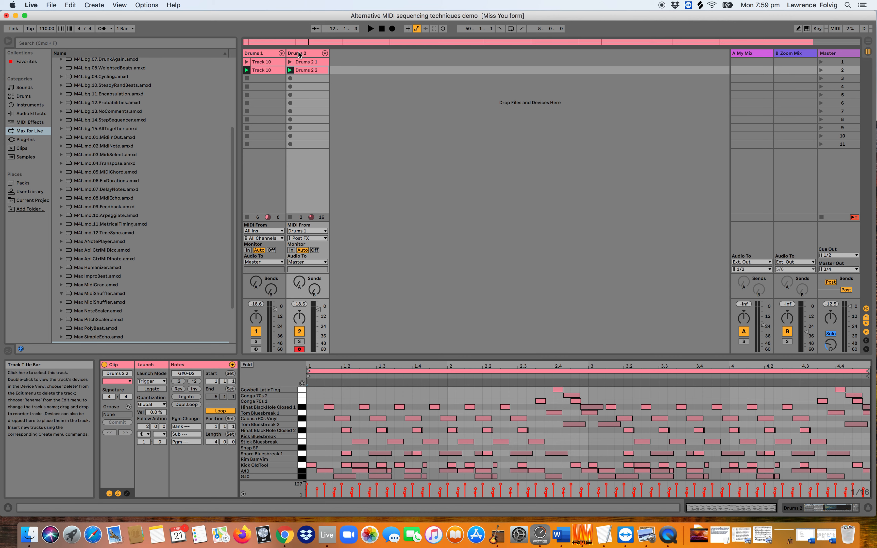
Step: Play scene 1 to hear Drums 1 together with the Drums 2 follow actions
{"action": "left_click", "coordinate": [268, 64]}
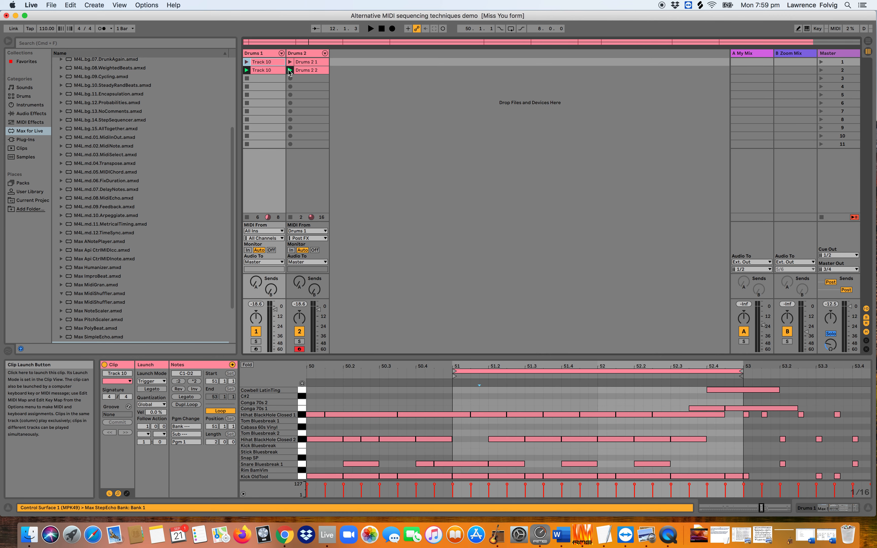
{"action": "left_click", "coordinate": [821, 62]}
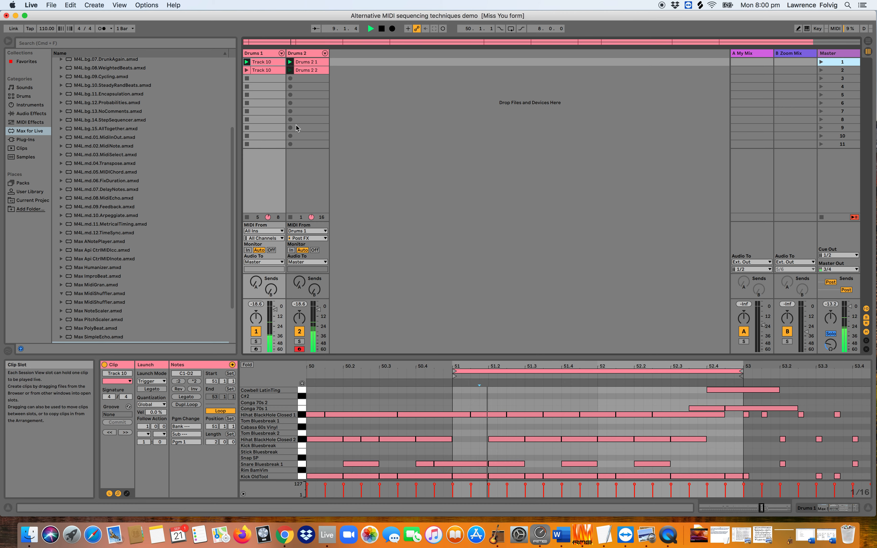
{"action": "left_click", "coordinate": [265, 65]}
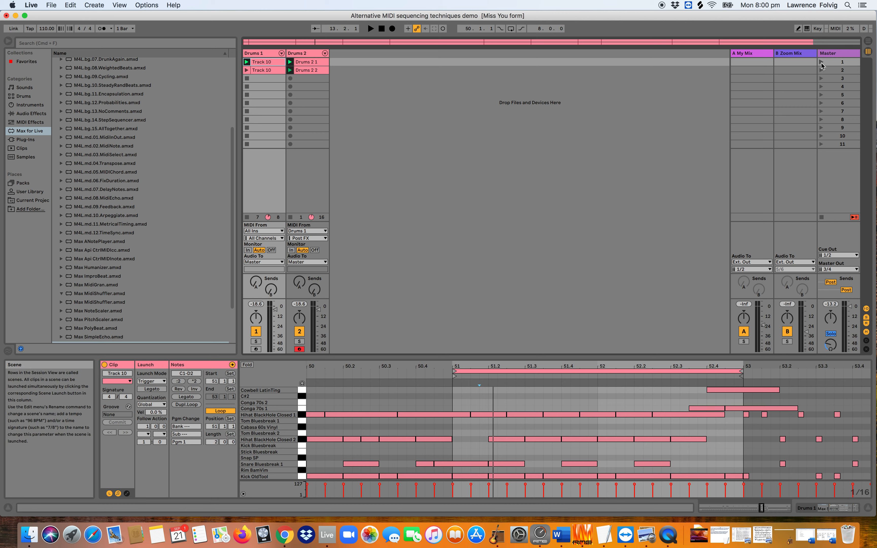
Step: Mute Drums 1, play scene 1 to hear Drums 2 alone, and stop playback
{"action": "left_click", "coordinate": [258, 331]}
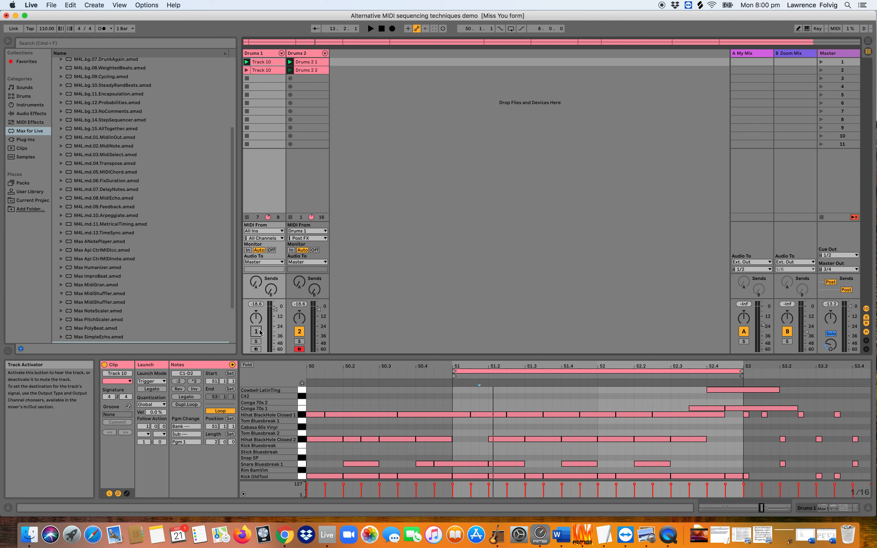
{"action": "left_click", "coordinate": [822, 61]}
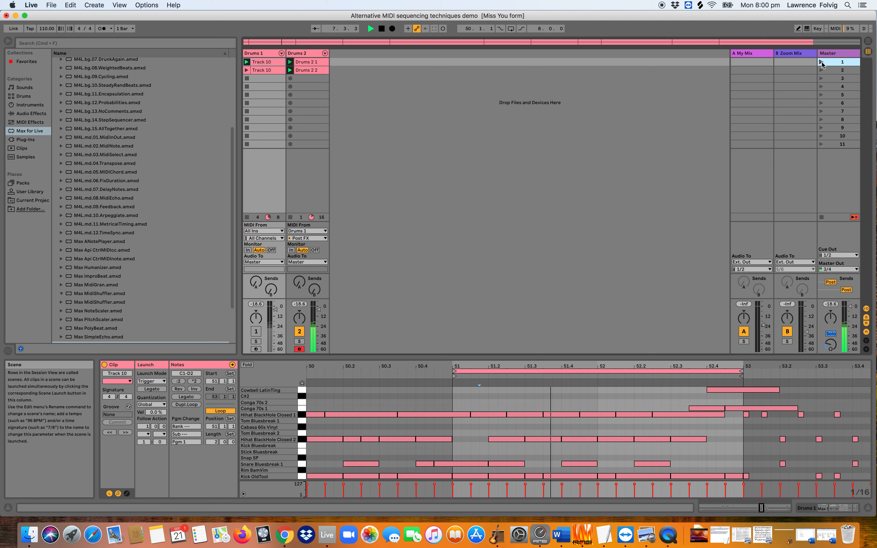
{"action": "left_click", "coordinate": [276, 54]}
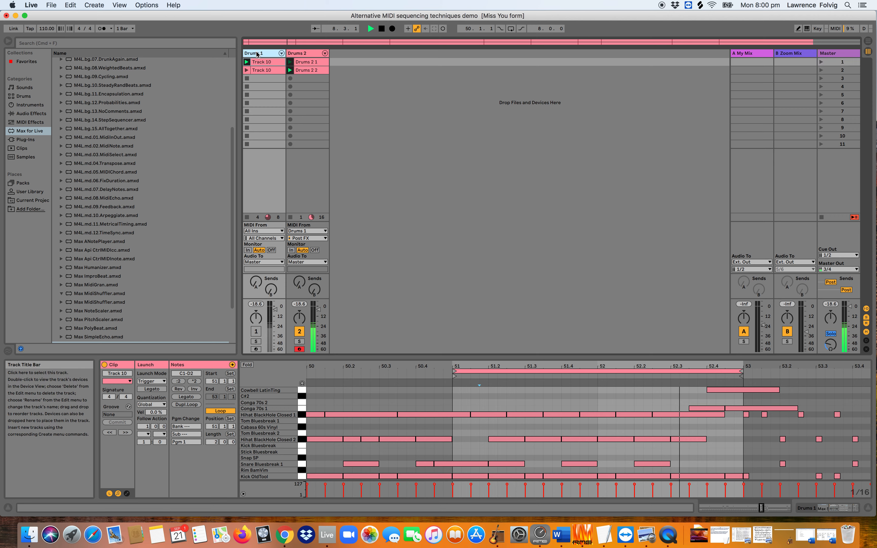
{"action": "key", "text": "space"}
Step: Solo Drums 1 and play the original Track 10 pattern on its own
{"action": "left_click", "coordinate": [284, 65]}
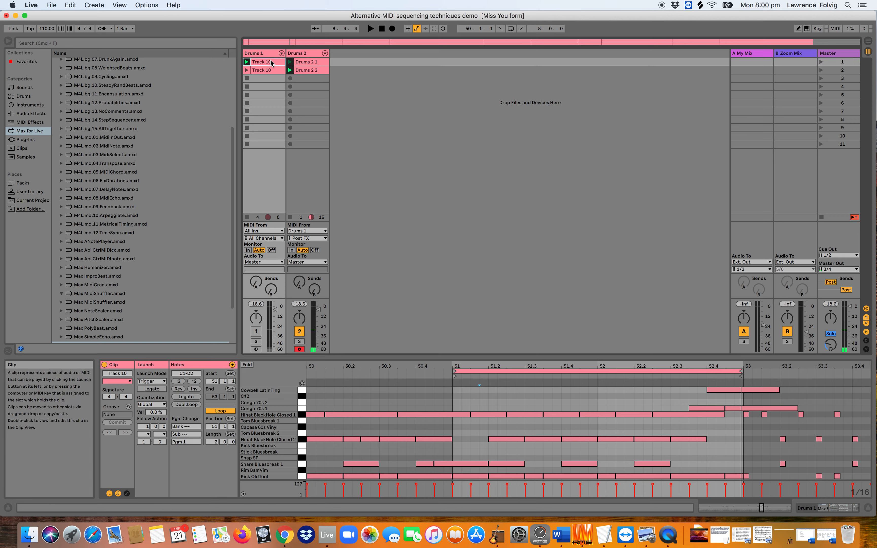
{"action": "left_click", "coordinate": [255, 342]}
{"action": "key", "text": "space"}
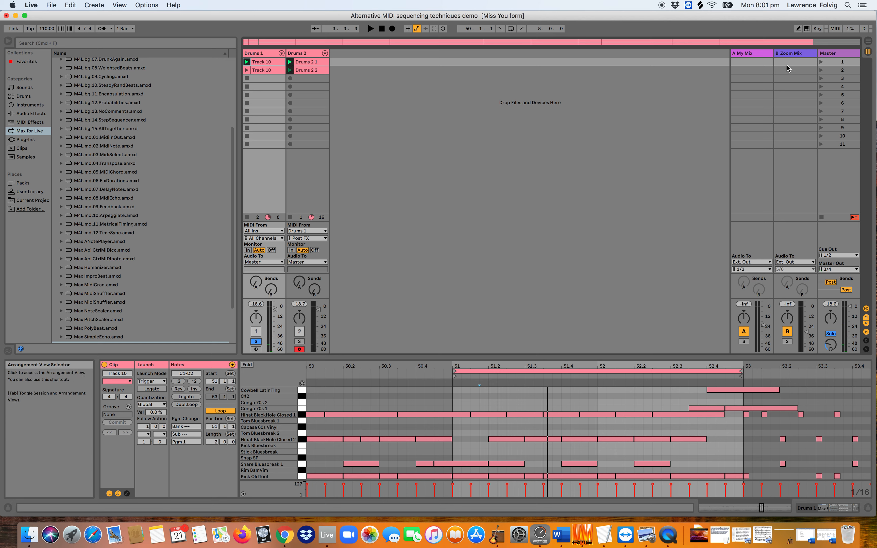
Step: Review the devices on Drums 1, and switch to Chrome to show the Max for Live Building Tools page and its address before returning to Live
{"action": "left_click", "coordinate": [807, 512]}
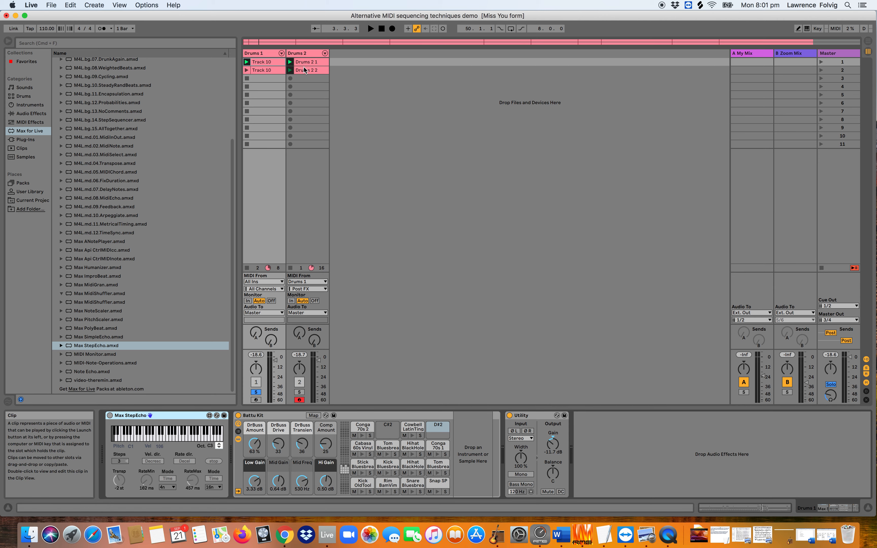
{"action": "key", "text": "super+Tab"}
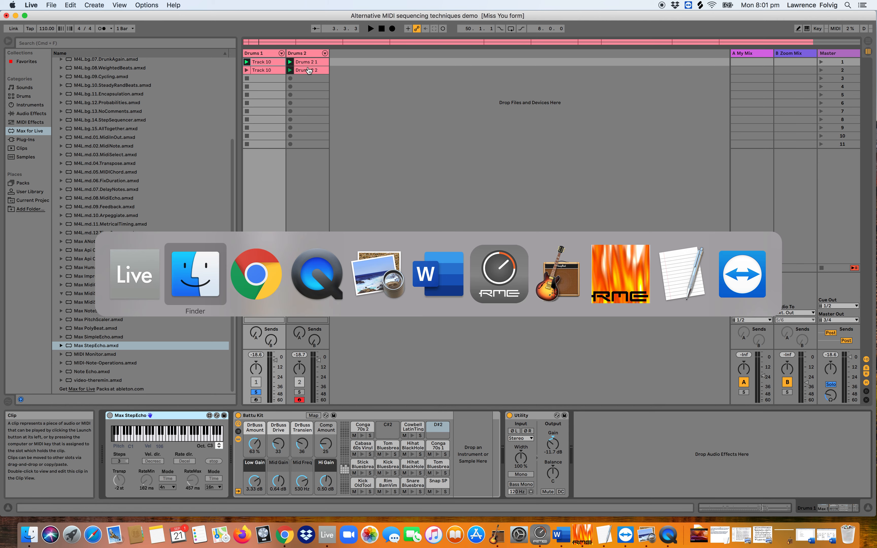
{"action": "key", "text": "super+Tab"}
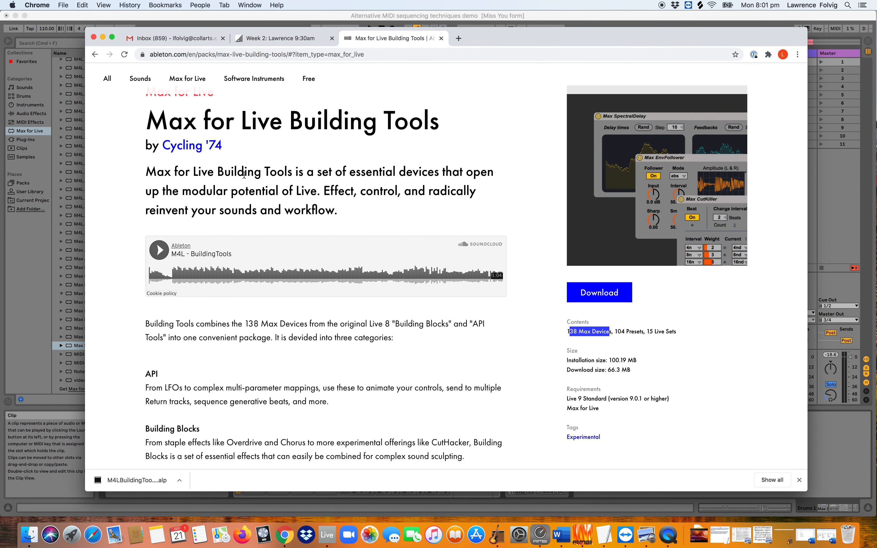
{"action": "scroll", "coordinate": [244, 176], "scroll_direction": "up", "scroll_amount": 5}
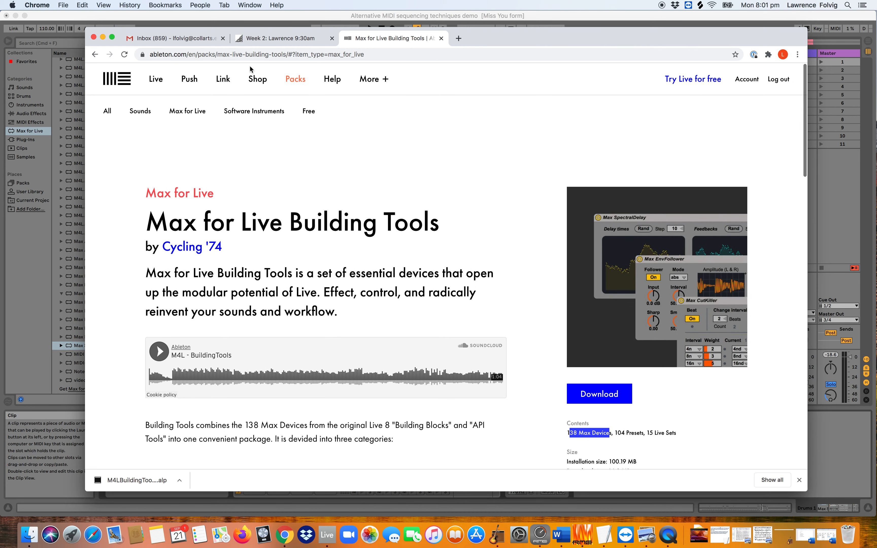
{"action": "left_click", "coordinate": [363, 55]}
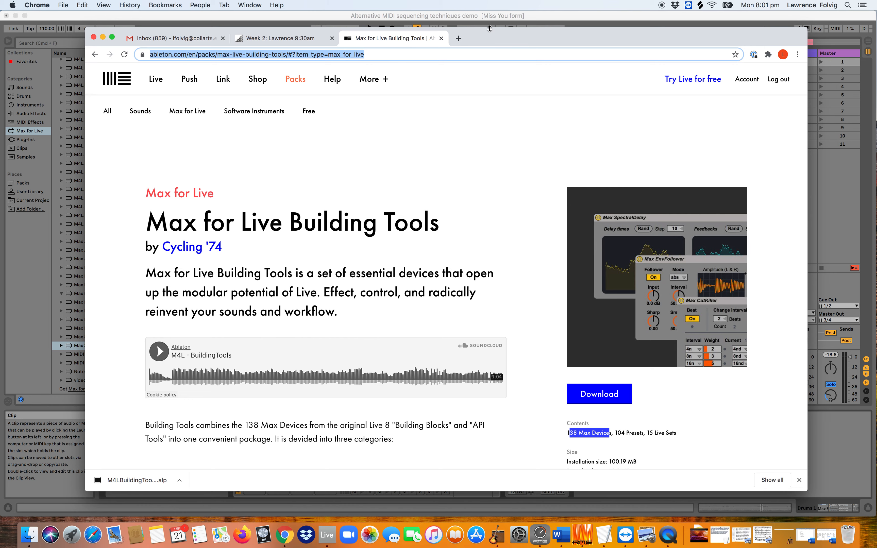
{"action": "left_click_drag", "start_coordinate": [492, 39], "coordinate": [572, 82]}
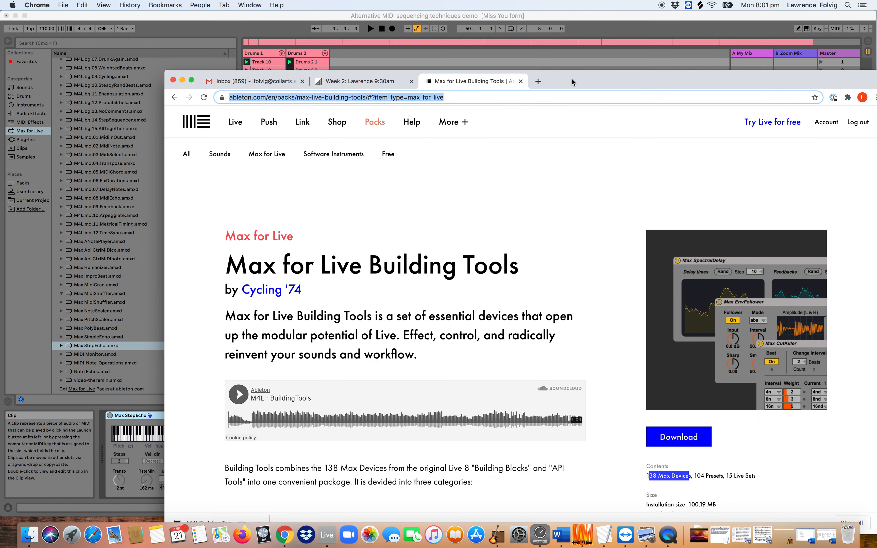
{"action": "left_click", "coordinate": [80, 242]}
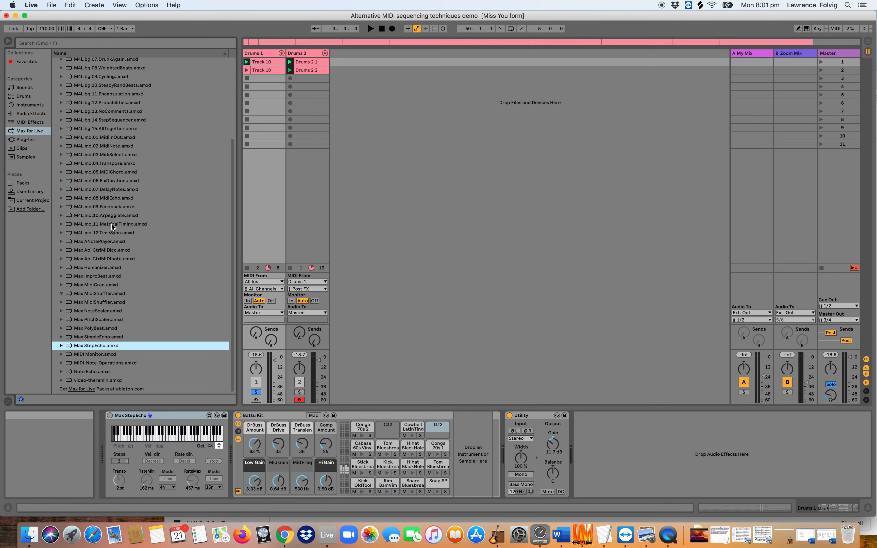